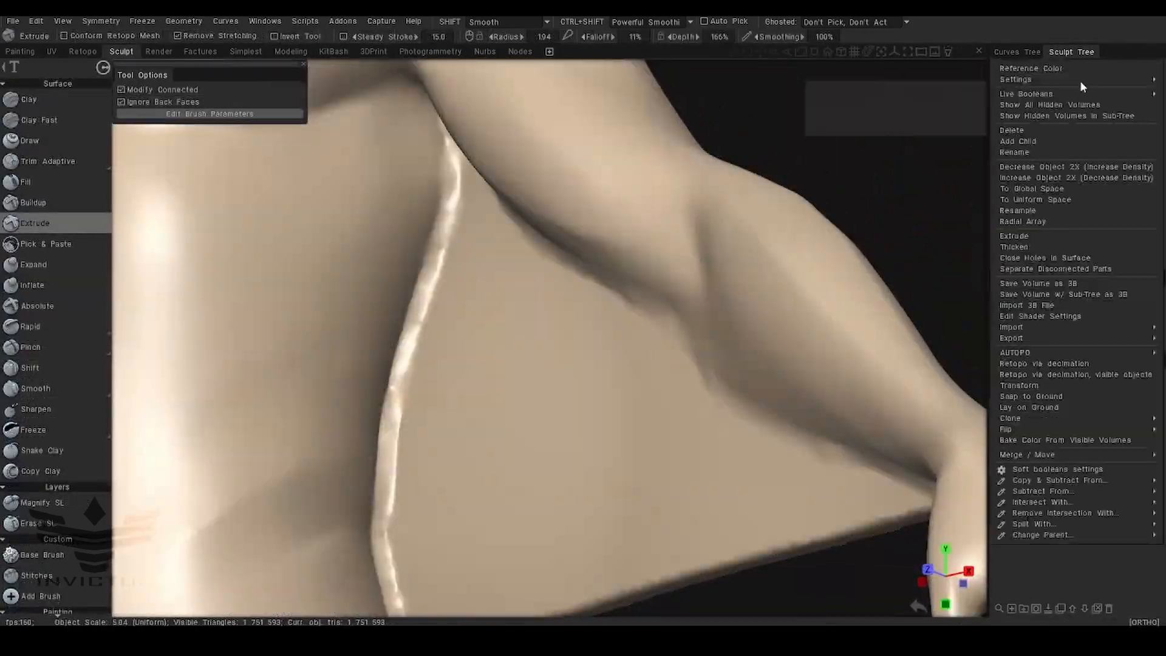
# Separate the disconnected parts of the sculpt volume.
pyautogui.click(1067, 268)
pyautogui.click(477, 377)
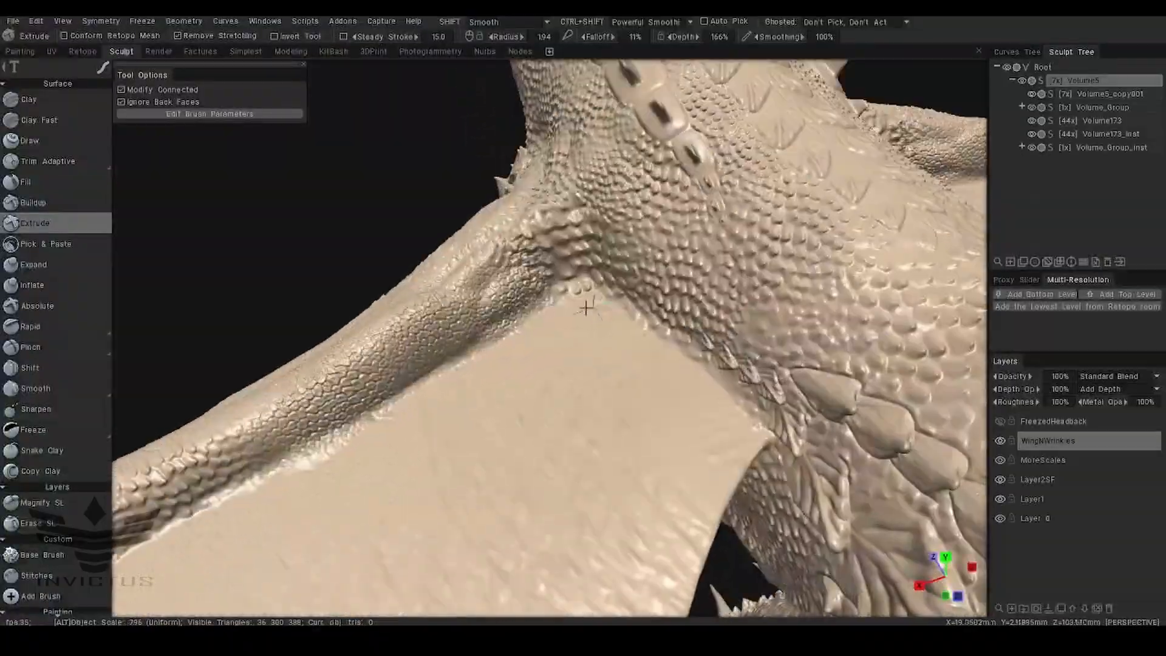
pyautogui.keyDown('alt'); pyautogui.moveTo(586, 308); pyautogui.dragTo(586, 345); pyautogui.keyUp('alt')
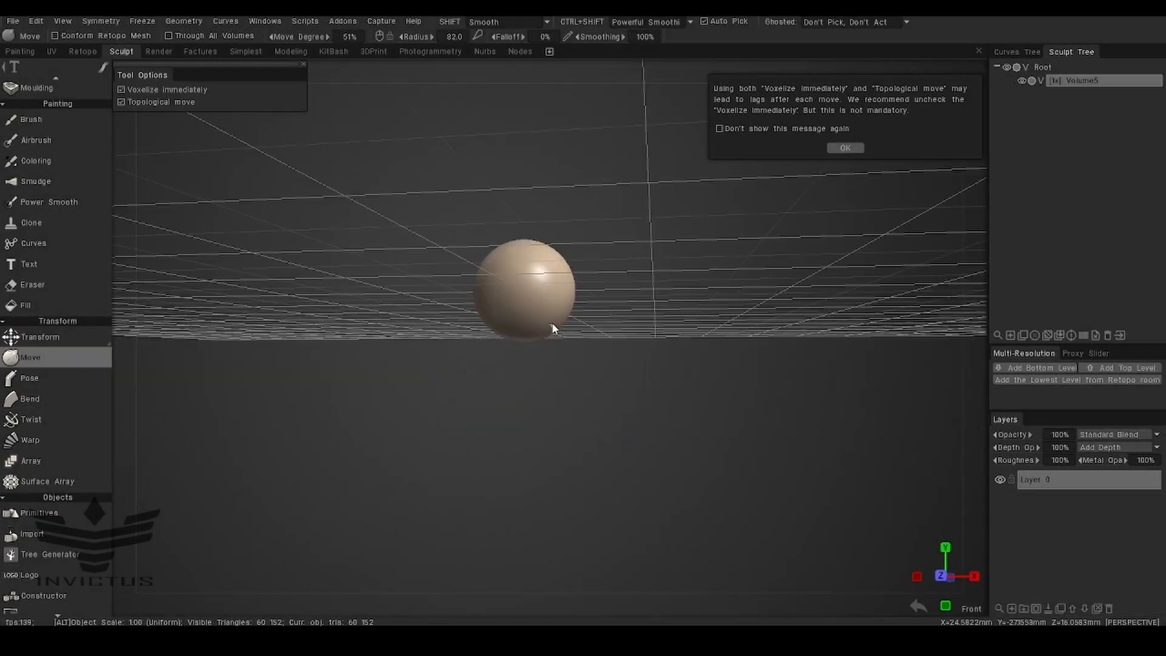
# Stretch and bend the sphere into a long, tapered arm shape with the Move tool.
pyautogui.moveTo(555, 328); pyautogui.dragTo(560, 445)
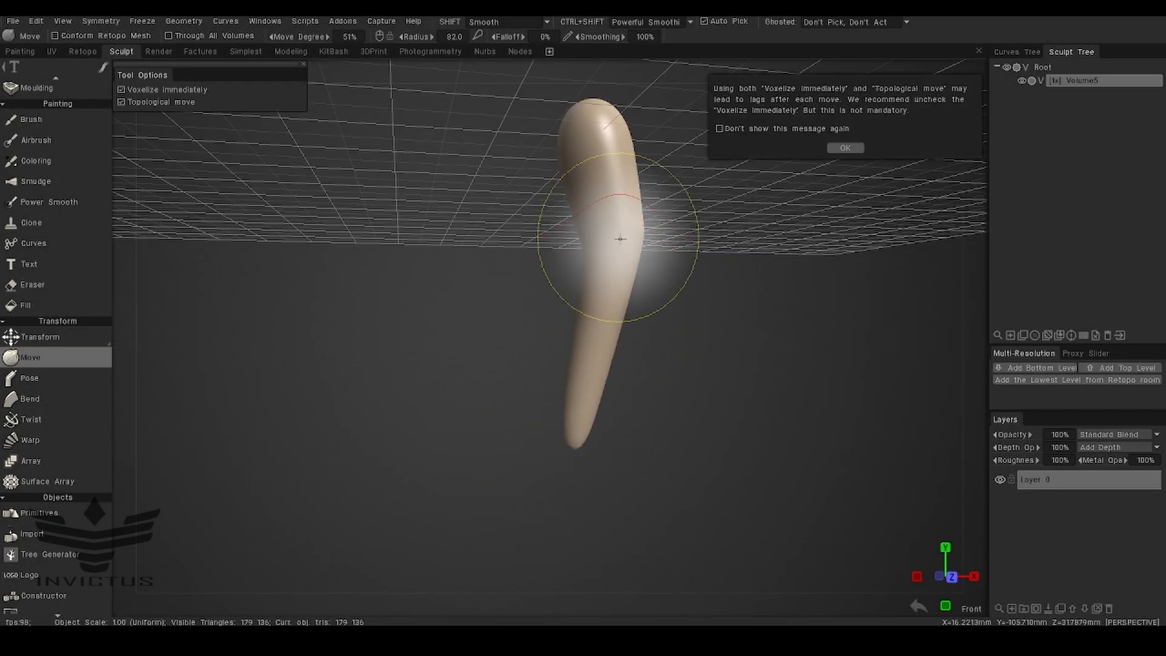
pyautogui.moveTo(617, 234); pyautogui.dragTo(508, 334)
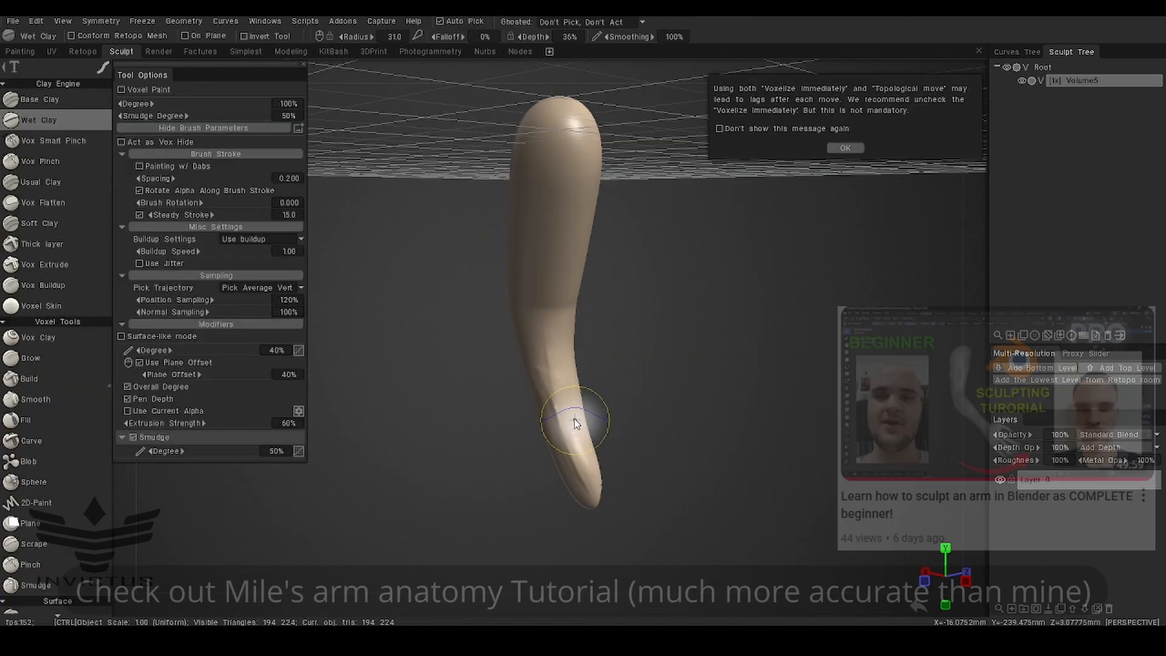
# Build up rough muscle forms on the forearm with the Wet Clay brush.
pyautogui.moveTo(578, 422); pyautogui.dragTo(607, 409)
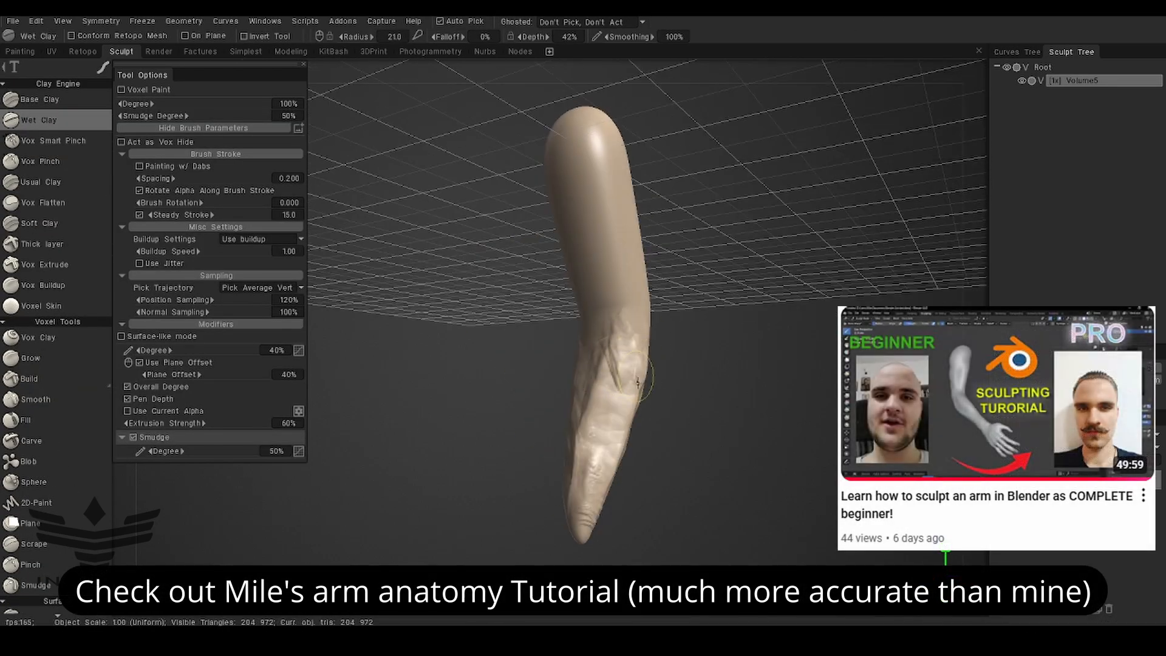
pyautogui.moveTo(632, 425)
pyautogui.keyDown('alt'); pyautogui.mouseDown()
pyautogui.moveTo(659, 446)
pyautogui.moveTo(701, 438)
pyautogui.moveTo(680, 425)
pyautogui.mouseUp(); pyautogui.keyUp('alt')
pyautogui.moveTo(603, 326)
pyautogui.mouseDown()
pyautogui.moveTo(608, 261)
pyautogui.moveTo(574, 407)
pyautogui.mouseUp()
pyautogui.moveTo(656, 437)
pyautogui.keyDown('alt'); pyautogui.mouseDown()
pyautogui.moveTo(557, 459)
pyautogui.moveTo(598, 303)
pyautogui.mouseUp(); pyautogui.keyUp('alt')
pyautogui.keyDown('alt'); pyautogui.moveTo(600, 345); pyautogui.dragTo(633, 380); pyautogui.keyUp('alt')
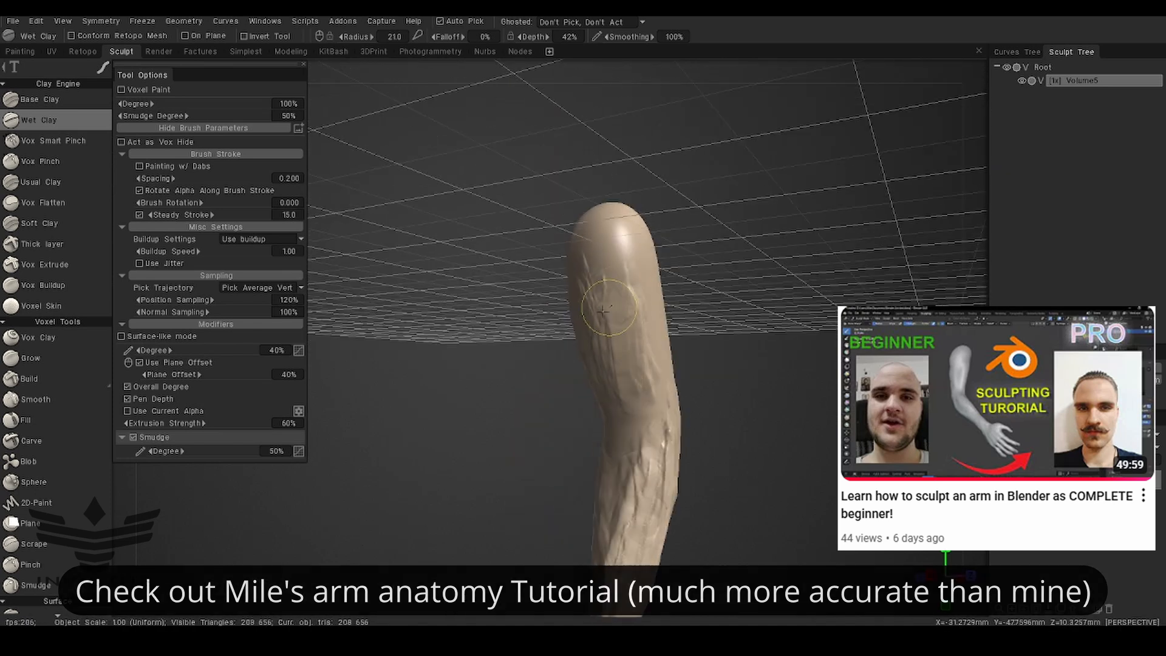
# Add Wet Clay strokes around the elbow and upper arm to rough in the muscles.
pyautogui.keyDown('alt'); pyautogui.moveTo(486, 388); pyautogui.dragTo(403, 409); pyautogui.keyUp('alt')
pyautogui.moveTo(699, 252); pyautogui.dragTo(688, 319)
pyautogui.moveTo(688, 365)
pyautogui.keyDown('alt'); pyautogui.mouseDown()
pyautogui.moveTo(733, 339)
pyautogui.moveTo(738, 267)
pyautogui.mouseUp(); pyautogui.keyUp('alt')
pyautogui.moveTo(729, 316)
pyautogui.keyDown('alt'); pyautogui.mouseDown()
pyautogui.moveTo(658, 300)
pyautogui.moveTo(644, 309)
pyautogui.mouseUp(); pyautogui.keyUp('alt')
pyautogui.moveTo(738, 285)
pyautogui.mouseDown()
pyautogui.moveTo(737, 370)
pyautogui.moveTo(633, 385)
pyautogui.moveTo(598, 377)
pyautogui.mouseUp()
pyautogui.moveTo(598, 364)
pyautogui.mouseDown()
pyautogui.moveTo(582, 307)
pyautogui.moveTo(568, 357)
pyautogui.moveTo(607, 328)
pyautogui.mouseUp()
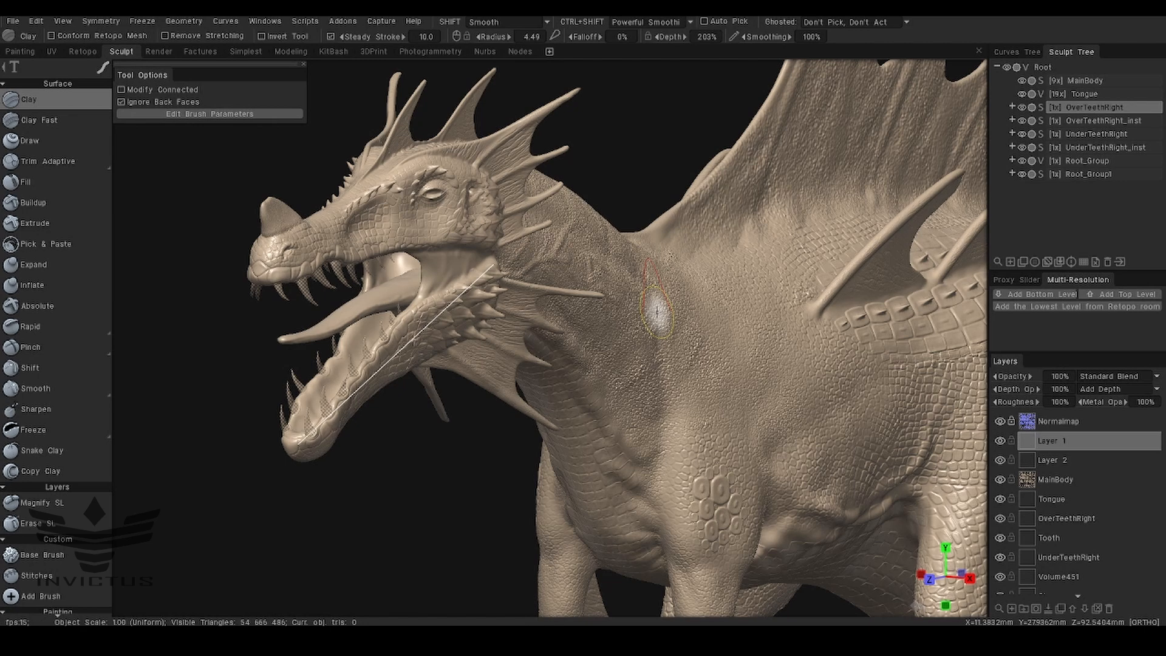
# Examine the sculpted scales on the dragon's head, jaw, frill, neck and shoulder.
pyautogui.keyDown('alt'); pyautogui.moveTo(657, 311); pyautogui.dragTo(551, 330); pyautogui.keyUp('alt')
pyautogui.keyDown('alt'); pyautogui.moveTo(551, 330); pyautogui.dragTo(816, 400, button='middle'); pyautogui.keyUp('alt')
pyautogui.keyDown('alt'); pyautogui.moveTo(601, 266); pyautogui.dragTo(808, 271); pyautogui.keyUp('alt')
pyautogui.keyDown('alt'); pyautogui.moveTo(808, 271); pyautogui.dragTo(838, 277, button='right'); pyautogui.keyUp('alt')
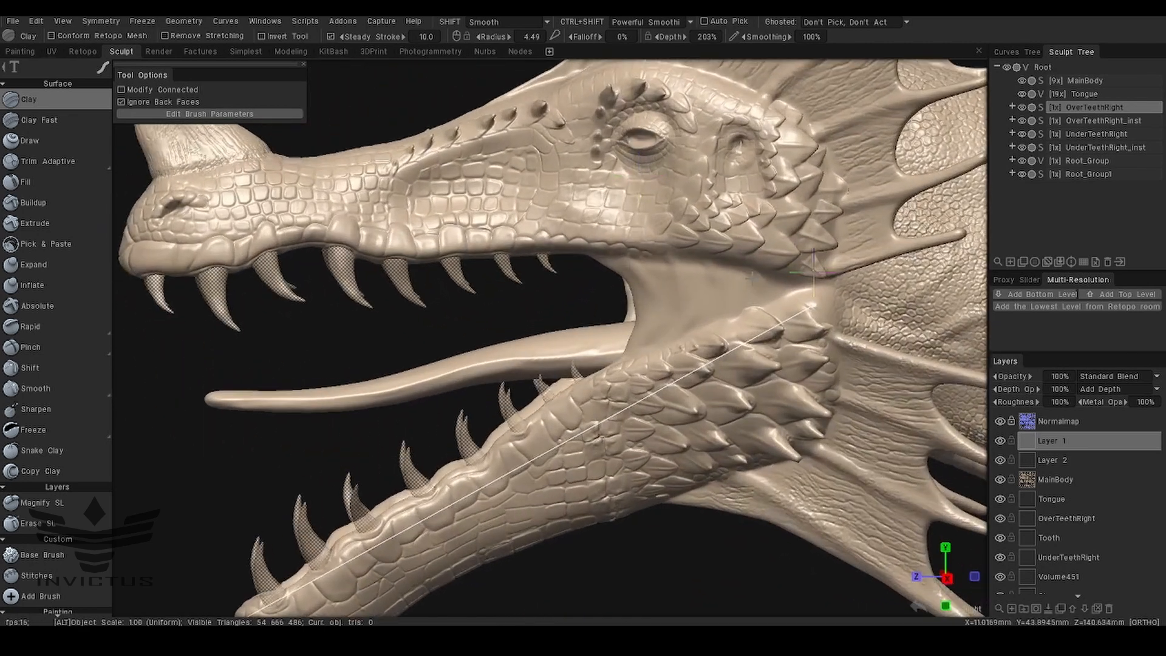
pyautogui.keyDown('alt'); pyautogui.moveTo(838, 277); pyautogui.dragTo(454, 198); pyautogui.keyUp('alt')
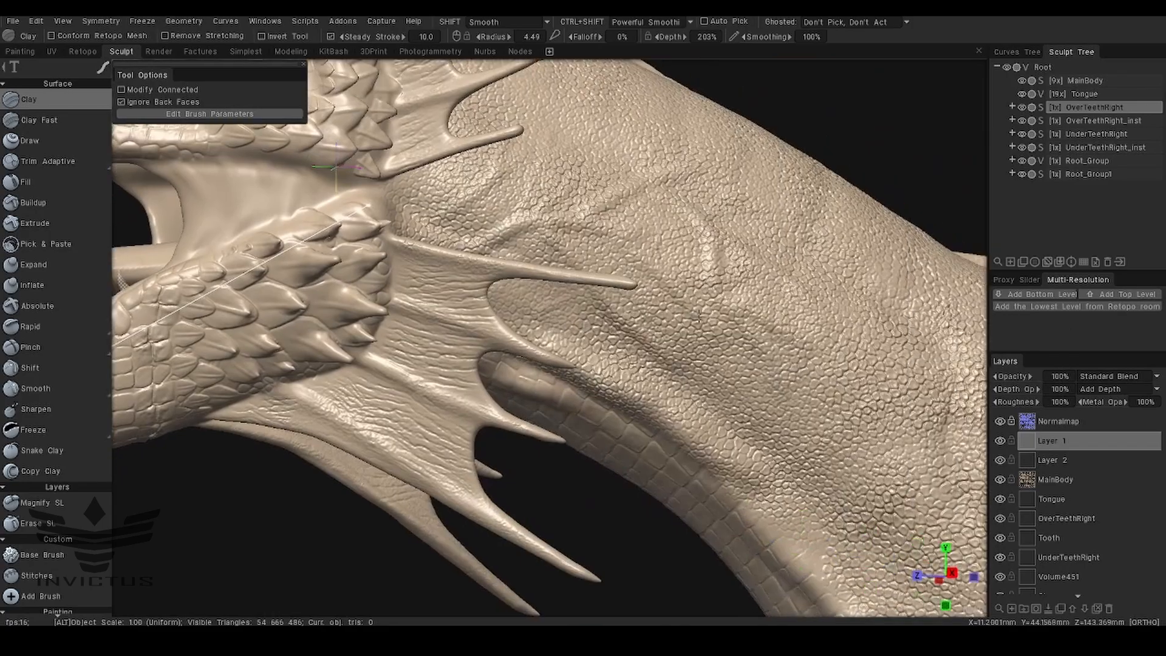
pyautogui.scroll(5, 553, 238)
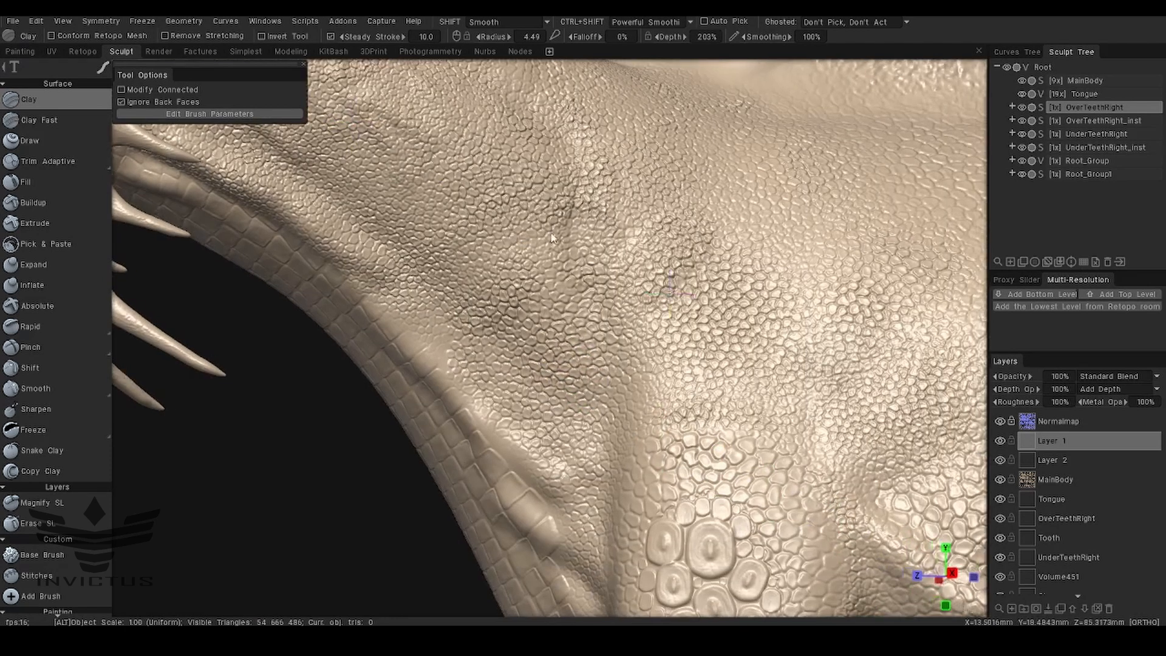
pyautogui.keyDown('alt'); pyautogui.moveTo(671, 294); pyautogui.dragTo(337, 142, button='middle'); pyautogui.keyUp('alt')
pyautogui.keyDown('alt'); pyautogui.moveTo(571, 238); pyautogui.dragTo(378, 297, button='middle'); pyautogui.keyUp('alt')
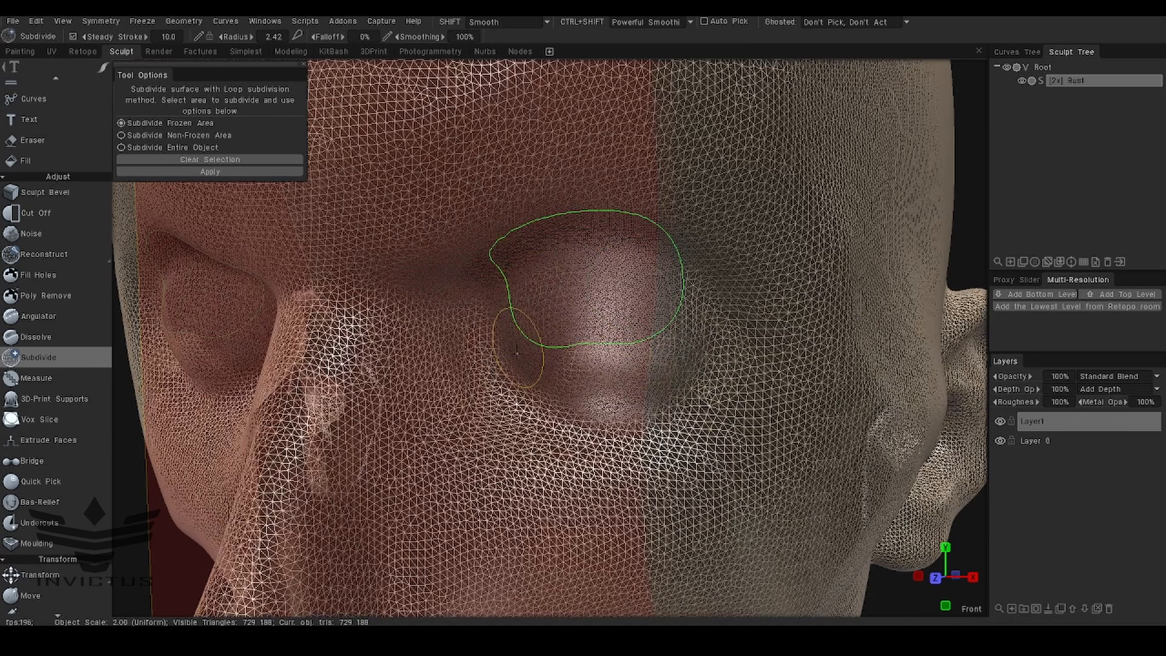
# Turn off the wireframe on the bust's eye area and choose the Clay Fast brush.
pyautogui.press('w')
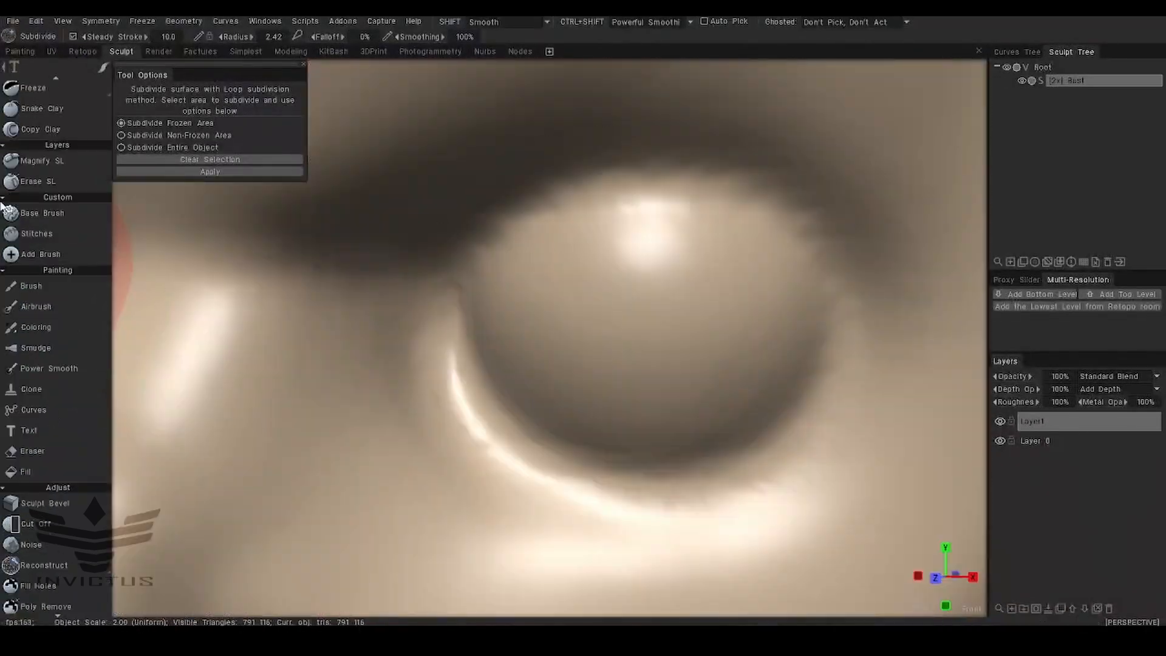
pyautogui.scroll(6, 5, 208)
pyautogui.click(36, 120)
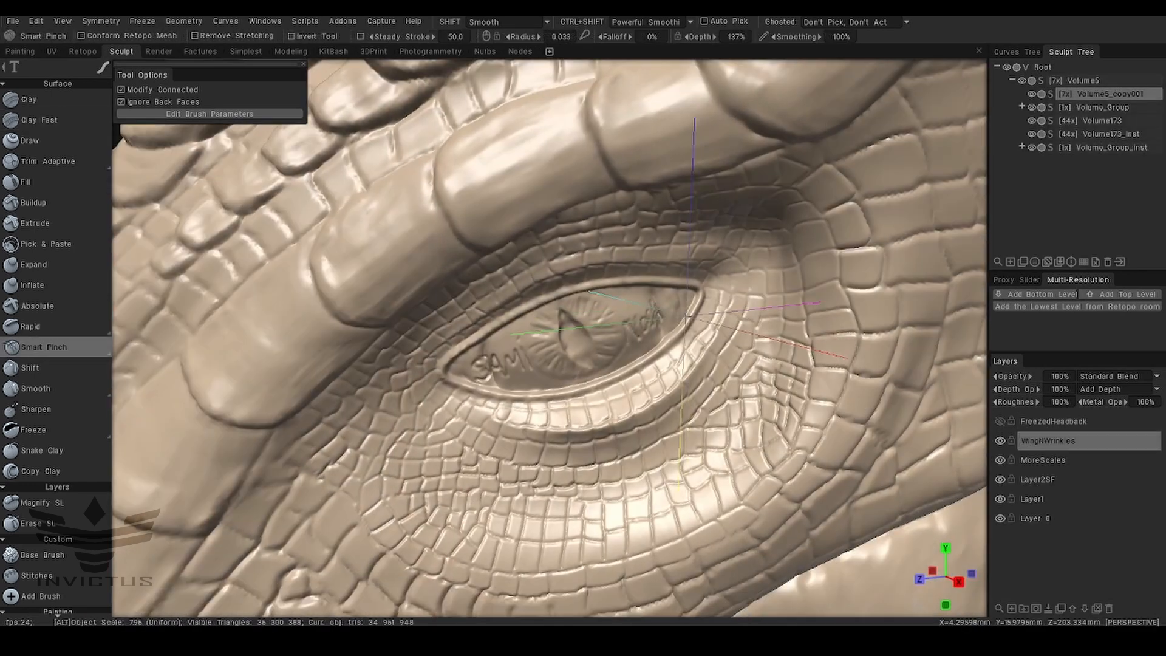
# Inspect the dragon's eye, head and clawed feet, toggling the wireframe display.
pyautogui.press('w')
pyautogui.keyDown('alt'); pyautogui.moveTo(670, 342); pyautogui.dragTo(685, 299, button='right'); pyautogui.keyUp('alt')
pyautogui.press('w')
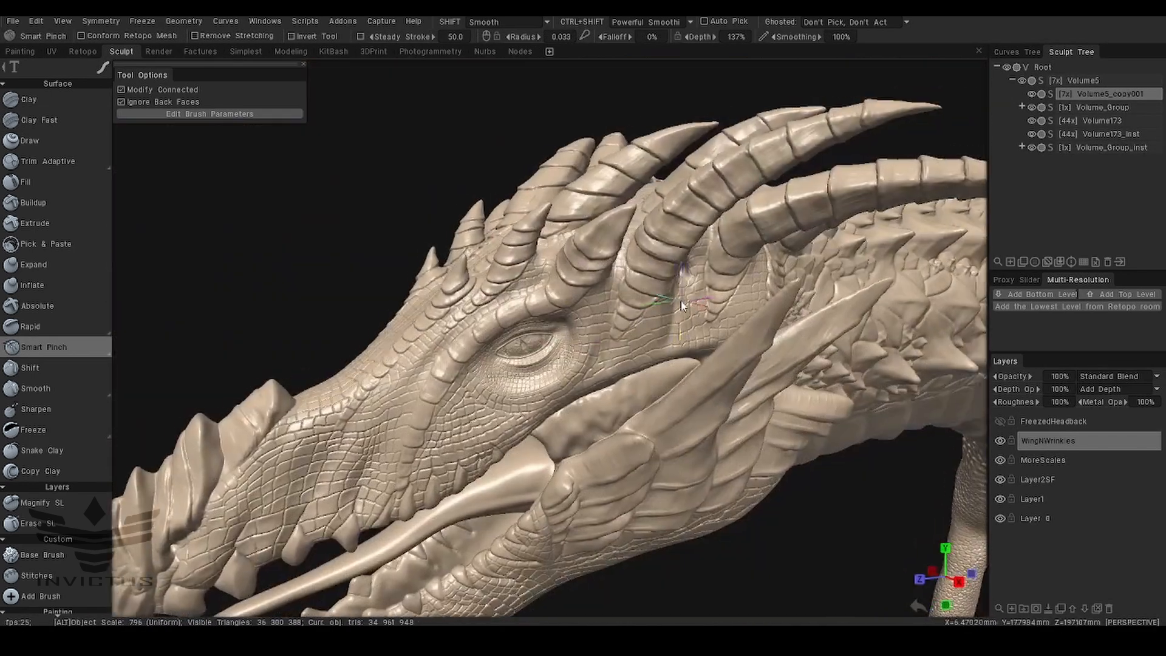
pyautogui.keyDown('alt'); pyautogui.moveTo(685, 299); pyautogui.dragTo(651, 235, button='middle'); pyautogui.keyUp('alt')
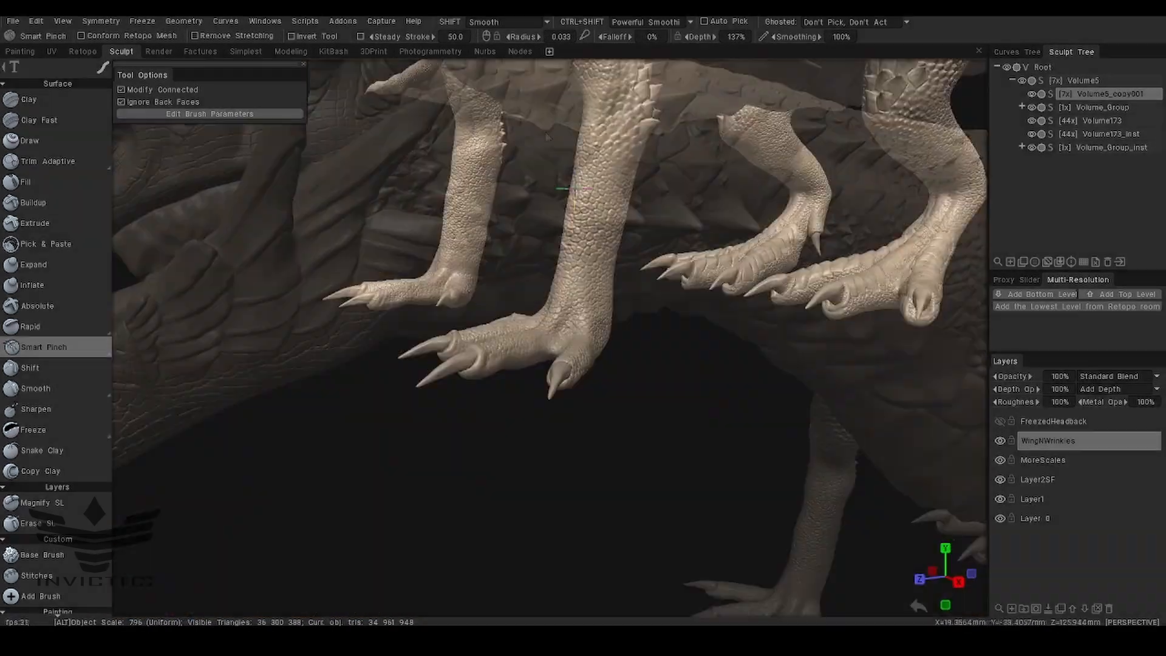
pyautogui.keyDown('alt'); pyautogui.moveTo(784, 352); pyautogui.dragTo(804, 326, button='right'); pyautogui.keyUp('alt')
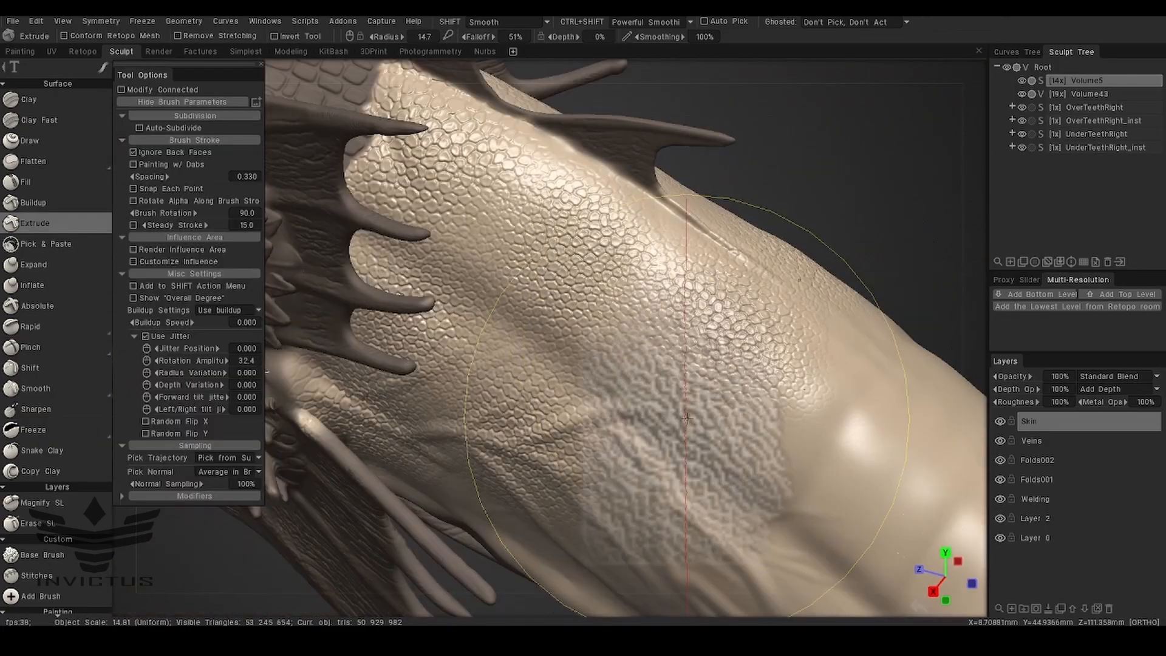
# Stamp skin scales along the dragon's neck with the Extrude brush and choose Magnify SL to adjust them on the Skin layer.
pyautogui.moveTo(687, 418)
pyautogui.keyDown('alt'); pyautogui.mouseDown()
pyautogui.moveTo(716, 382)
pyautogui.moveTo(781, 237)
pyautogui.moveTo(729, 307)
pyautogui.moveTo(595, 397)
pyautogui.mouseUp(); pyautogui.keyUp('alt')
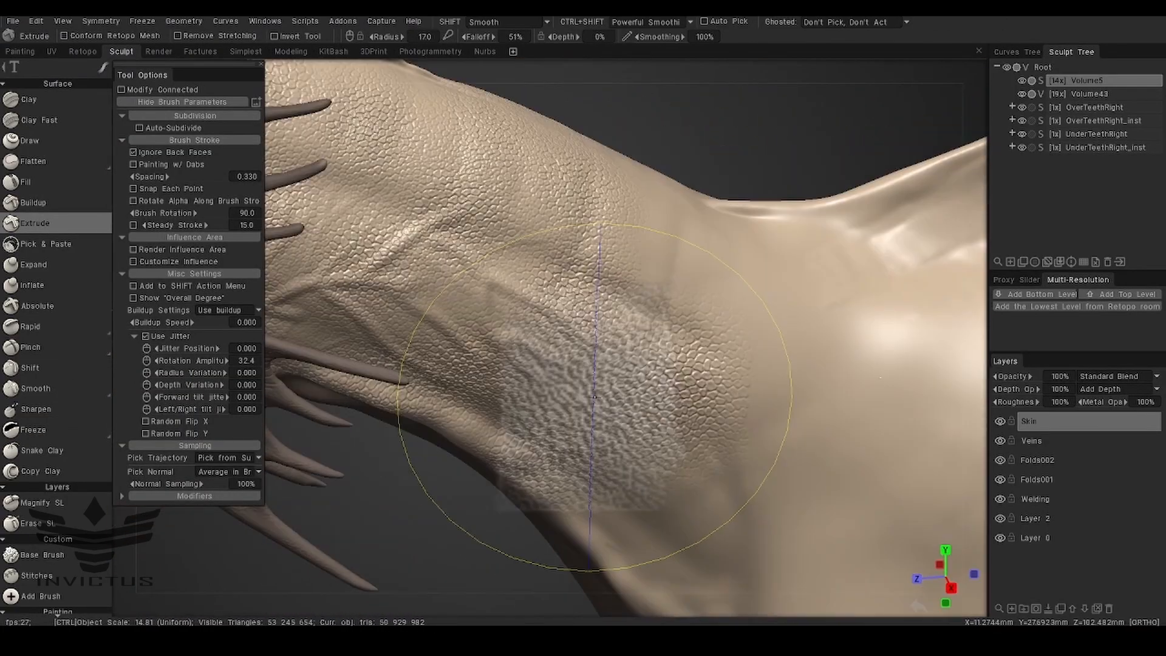
pyautogui.scroll(-5, 721, 340)
pyautogui.scroll(5, 721, 341)
pyautogui.click(42, 503)
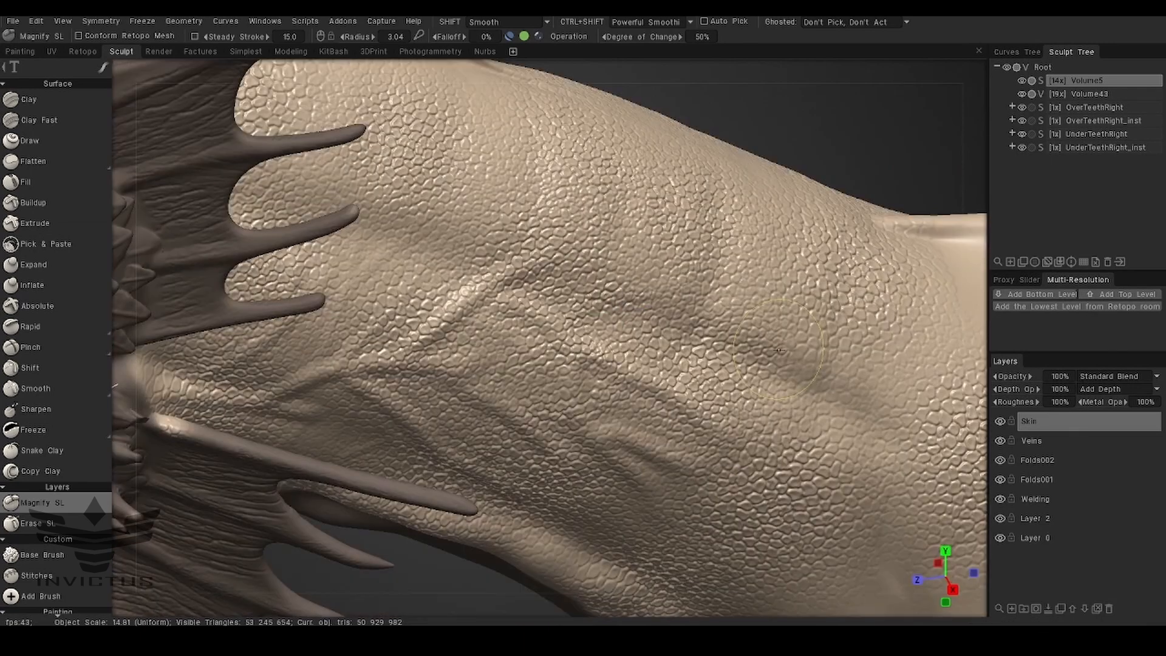
pyautogui.moveTo(779, 350)
pyautogui.keyDown('alt'); pyautogui.mouseDown()
pyautogui.moveTo(695, 370)
pyautogui.moveTo(711, 340)
pyautogui.moveTo(687, 358)
pyautogui.moveTo(702, 371)
pyautogui.moveTo(528, 317)
pyautogui.mouseUp(); pyautogui.keyUp('alt')
pyautogui.scroll(-5, 701, 371)
pyautogui.scroll(5, 690, 330)
# Extend the scale texture over the dragon's shoulder with the Extrude brush and return to Magnify SL.
pyautogui.click(35, 223)
pyautogui.moveTo(644, 243)
pyautogui.mouseDown()
pyautogui.moveTo(668, 377)
pyautogui.moveTo(719, 337)
pyautogui.mouseUp()
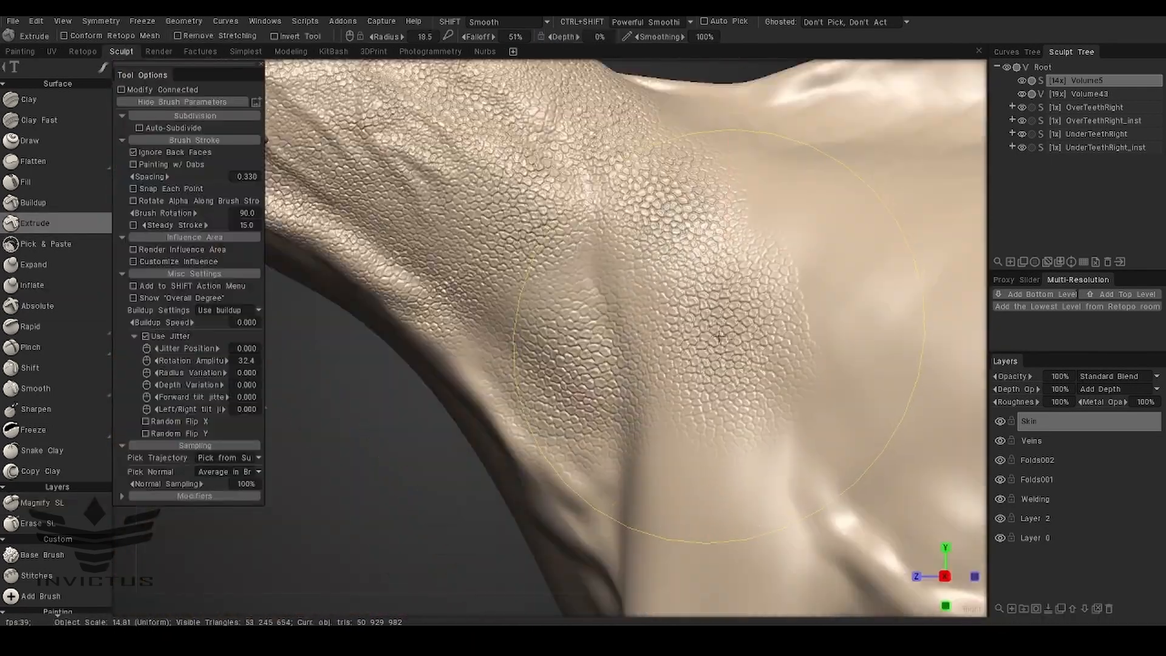
pyautogui.scroll(-5, 720, 337)
pyautogui.click(42, 503)
pyautogui.scroll(-4, 529, 249)
pyautogui.moveTo(528, 249)
pyautogui.keyDown('alt'); pyautogui.mouseDown()
pyautogui.moveTo(596, 336)
pyautogui.moveTo(587, 249)
pyautogui.moveTo(617, 329)
pyautogui.moveTo(389, 398)
pyautogui.mouseUp(); pyautogui.keyUp('alt')
pyautogui.scroll(4, 596, 336)
pyautogui.scroll(5, 388, 398)
# Undo a trial Extrude stroke and pick another scale alpha from the Scales(Realism) set.
pyautogui.click(35, 223)
pyautogui.moveTo(571, 316); pyautogui.dragTo(571, 391)
pyautogui.hotkey('ctrl', 'z')
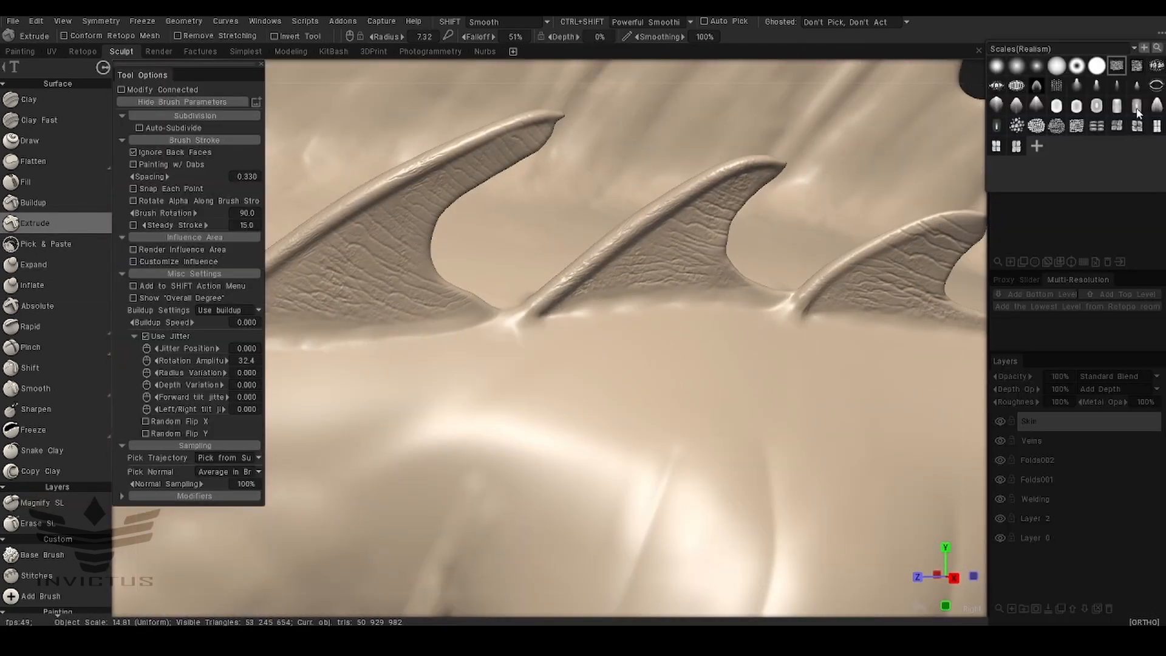
pyautogui.click(1137, 113)
pyautogui.scroll(5, 668, 310)
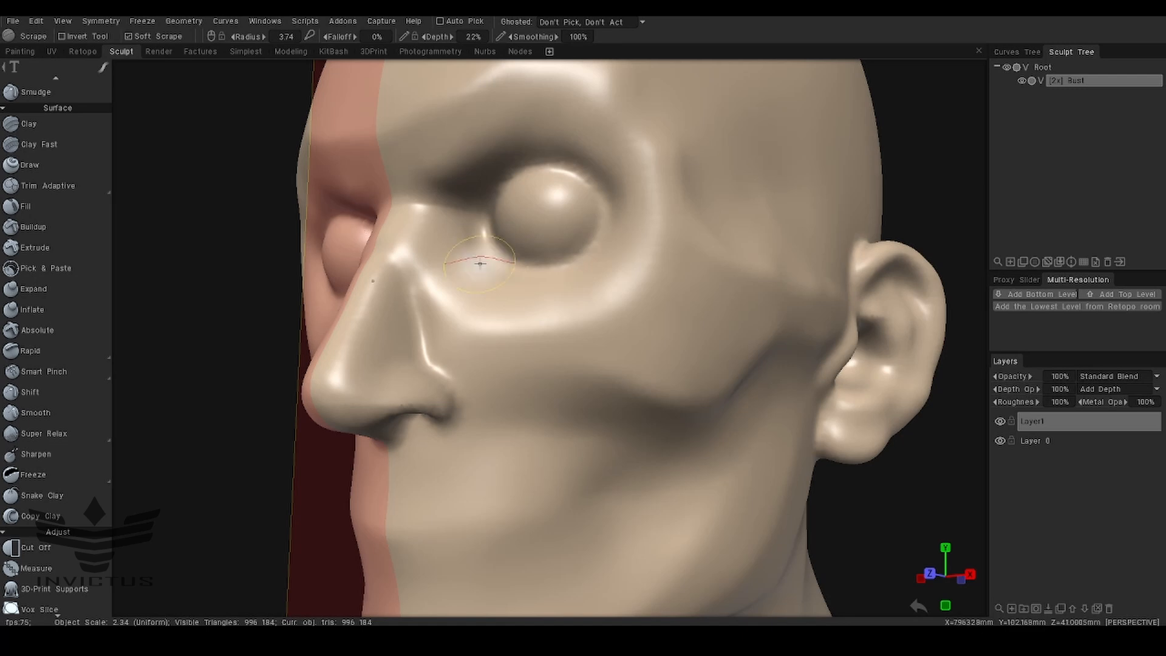
# Freeze the bust with the Freeze brush, leaving only a strip across the cheek editable.
pyautogui.scroll(5, 85, 176)
pyautogui.scroll(-7, 35, 243)
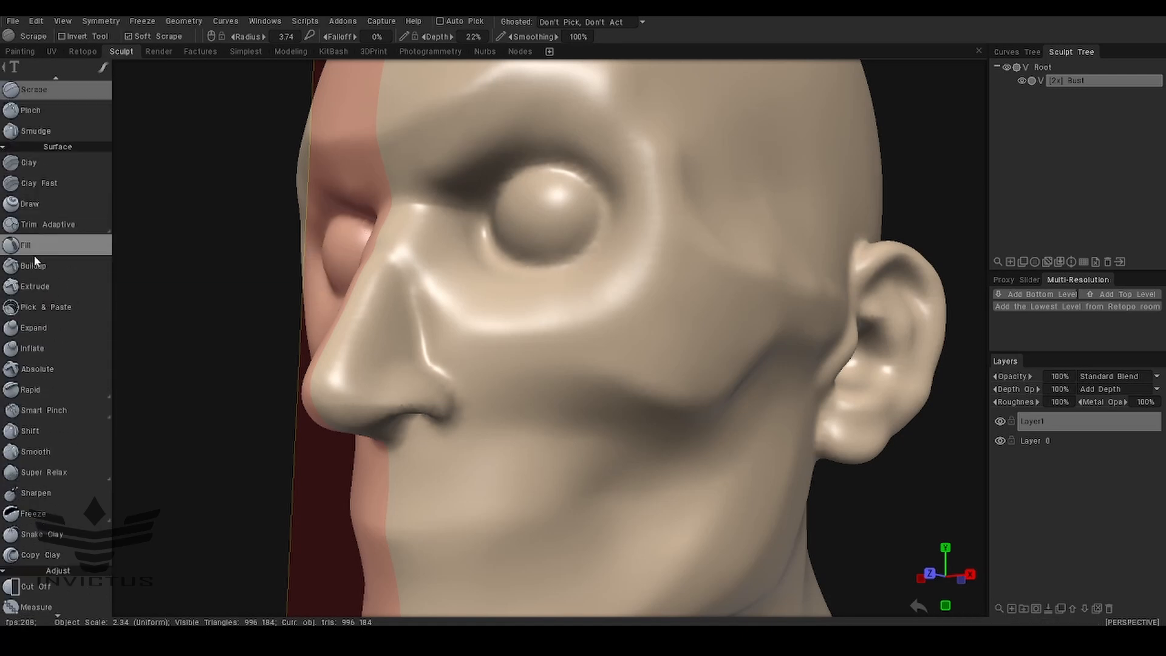
pyautogui.click(33, 396)
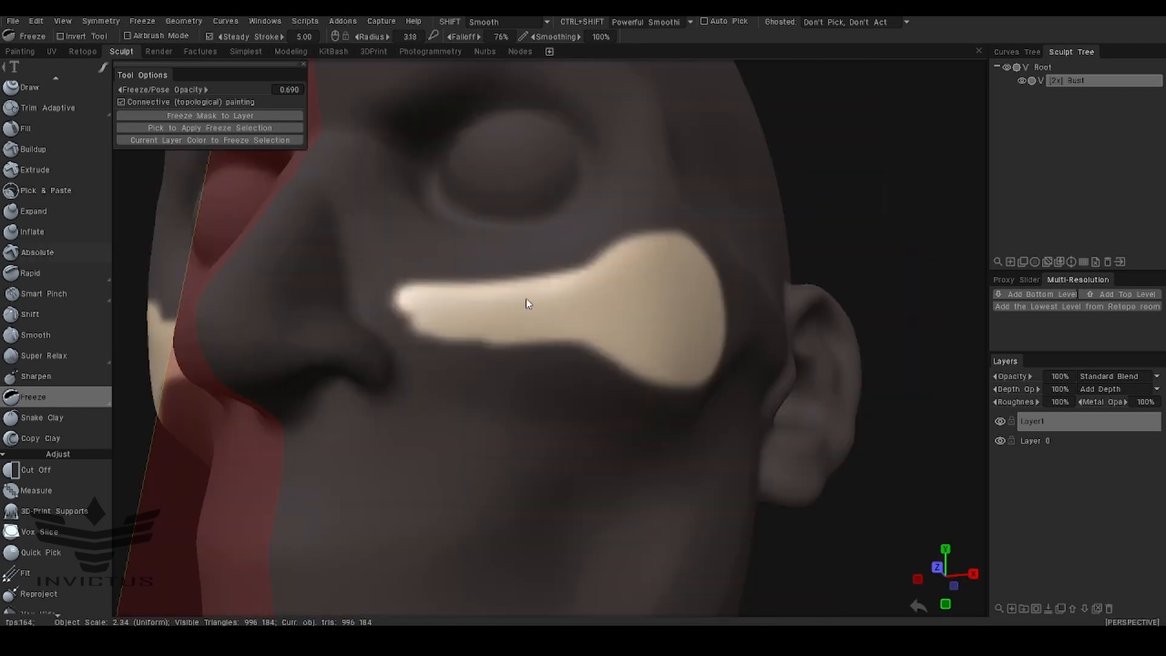
# Raise rough, jagged clumps on the unfrozen cheek strip with the Absolute brush.
pyautogui.click(38, 252)
pyautogui.moveTo(576, 314)
pyautogui.mouseDown()
pyautogui.moveTo(449, 310)
pyautogui.moveTo(685, 314)
pyautogui.moveTo(584, 370)
pyautogui.mouseUp()
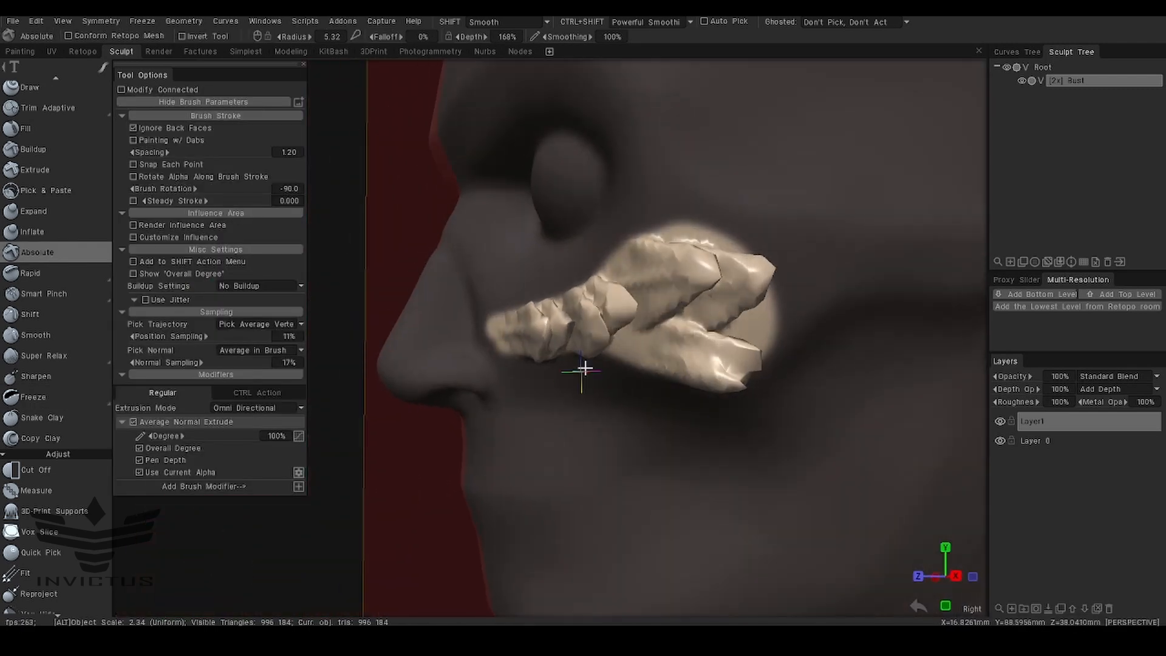
pyautogui.moveTo(632, 331); pyautogui.dragTo(765, 293)
pyautogui.keyDown('alt'); pyautogui.moveTo(572, 311); pyautogui.dragTo(625, 382); pyautogui.keyUp('alt')
pyautogui.keyDown('alt'); pyautogui.moveTo(625, 383); pyautogui.dragTo(541, 327, button='right'); pyautogui.keyUp('alt')
pyautogui.keyDown('alt'); pyautogui.moveTo(541, 327); pyautogui.dragTo(524, 311); pyautogui.keyUp('alt')
pyautogui.keyDown('alt'); pyautogui.moveTo(524, 311); pyautogui.dragTo(596, 325, button='right'); pyautogui.keyUp('alt')
pyautogui.keyDown('alt'); pyautogui.moveTo(596, 325); pyautogui.dragTo(577, 381); pyautogui.keyUp('alt')
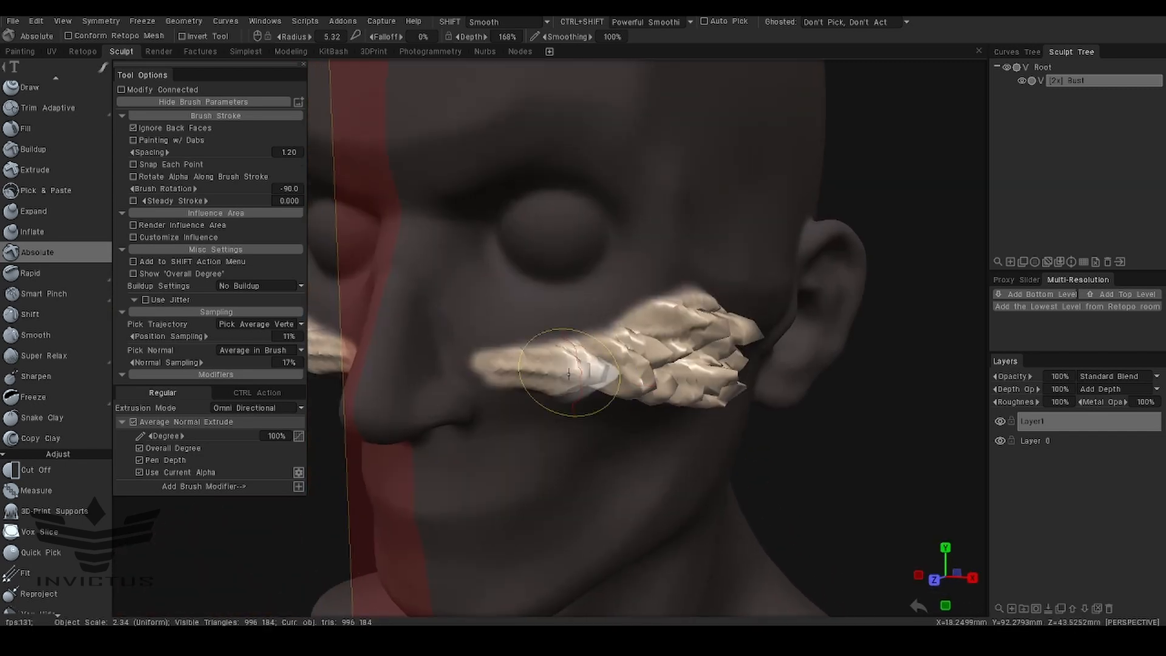
# Switch to the voxel Build brush and inspect the cheek and frozen area from several angles.
pyautogui.scroll(8, 14, 217)
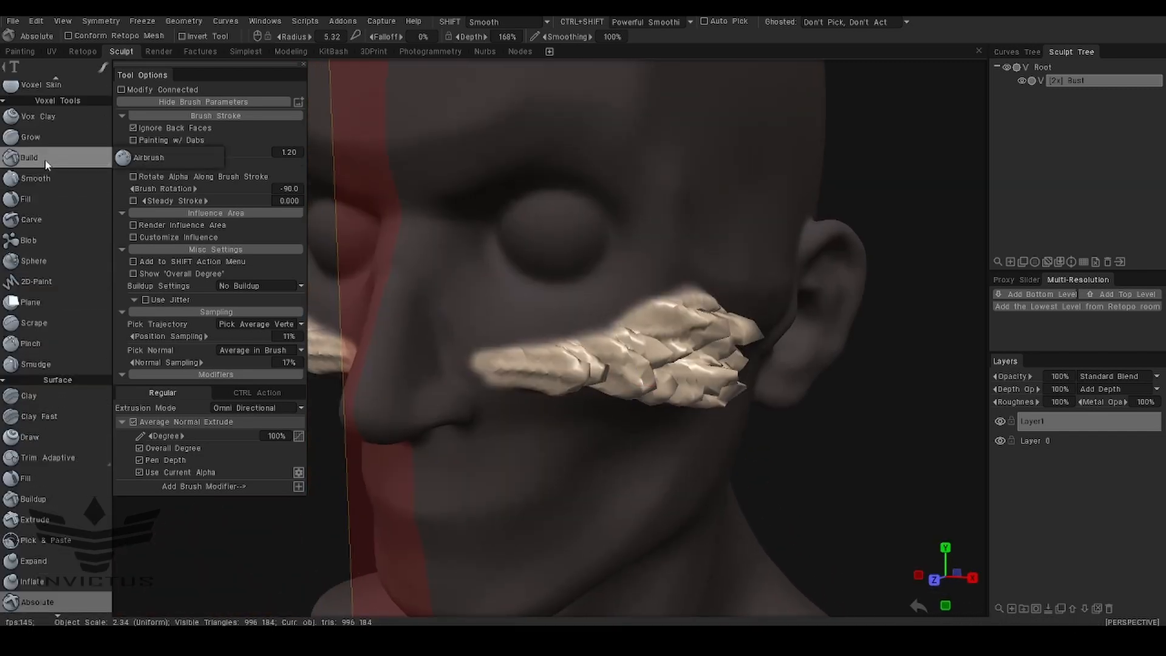
pyautogui.click(47, 161)
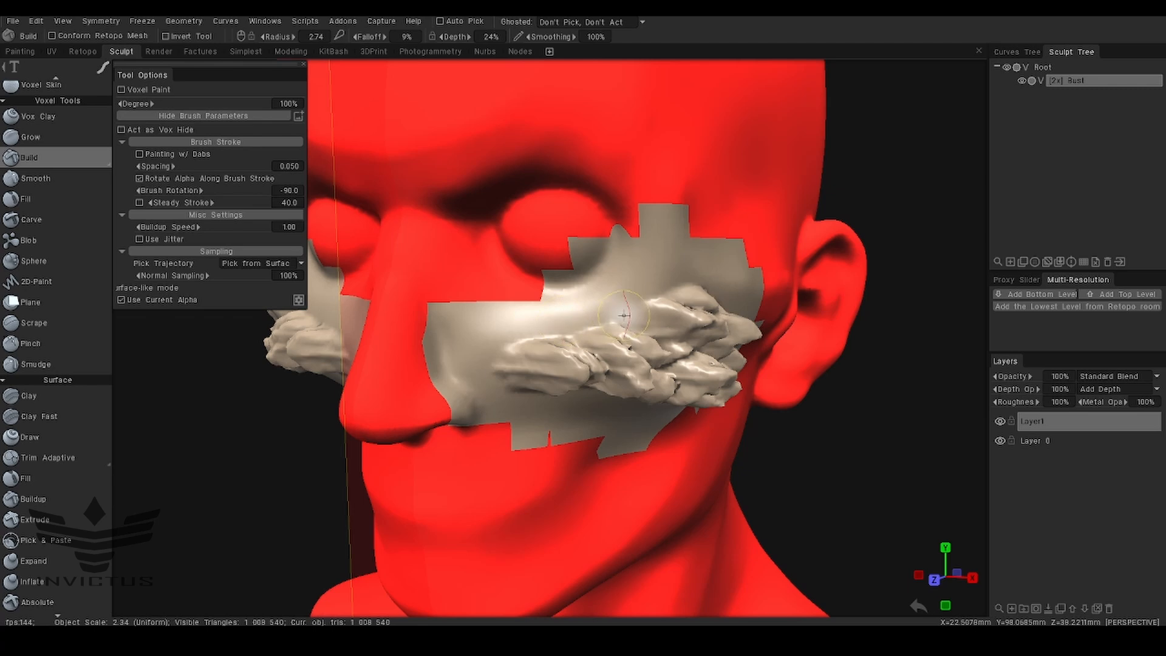
pyautogui.keyDown('alt'); pyautogui.moveTo(623, 315); pyautogui.dragTo(617, 231); pyautogui.keyUp('alt')
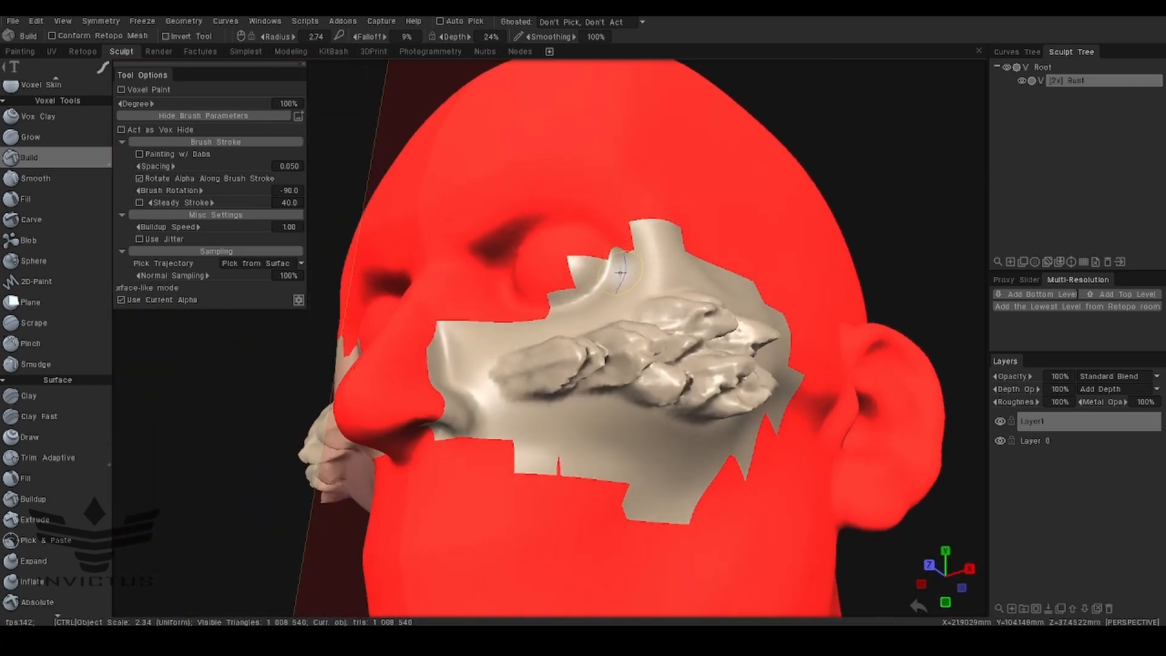
pyautogui.keyDown('alt'); pyautogui.moveTo(620, 273); pyautogui.dragTo(557, 403); pyautogui.keyUp('alt')
pyautogui.press('w')
pyautogui.keyDown('alt'); pyautogui.moveTo(559, 403); pyautogui.dragTo(657, 391, button='right'); pyautogui.keyUp('alt')
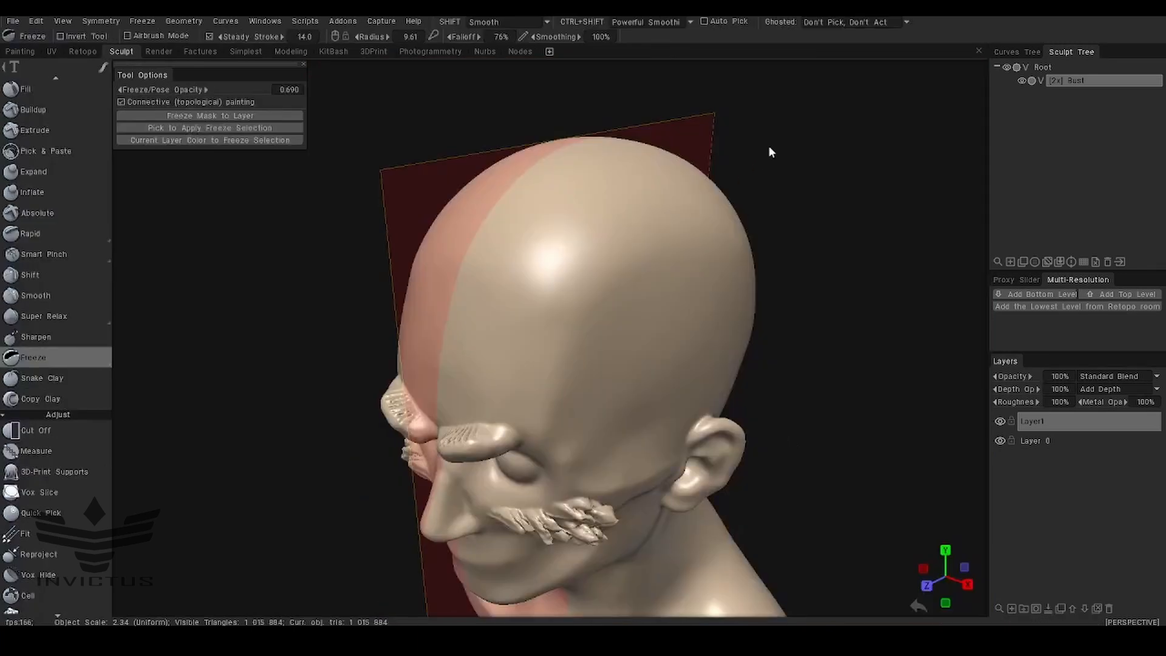
# Paint Freeze strokes across the bust's scalp, temple, neck and shoulder.
pyautogui.moveTo(686, 188)
pyautogui.mouseDown()
pyautogui.moveTo(631, 270)
pyautogui.moveTo(591, 144)
pyautogui.mouseUp()
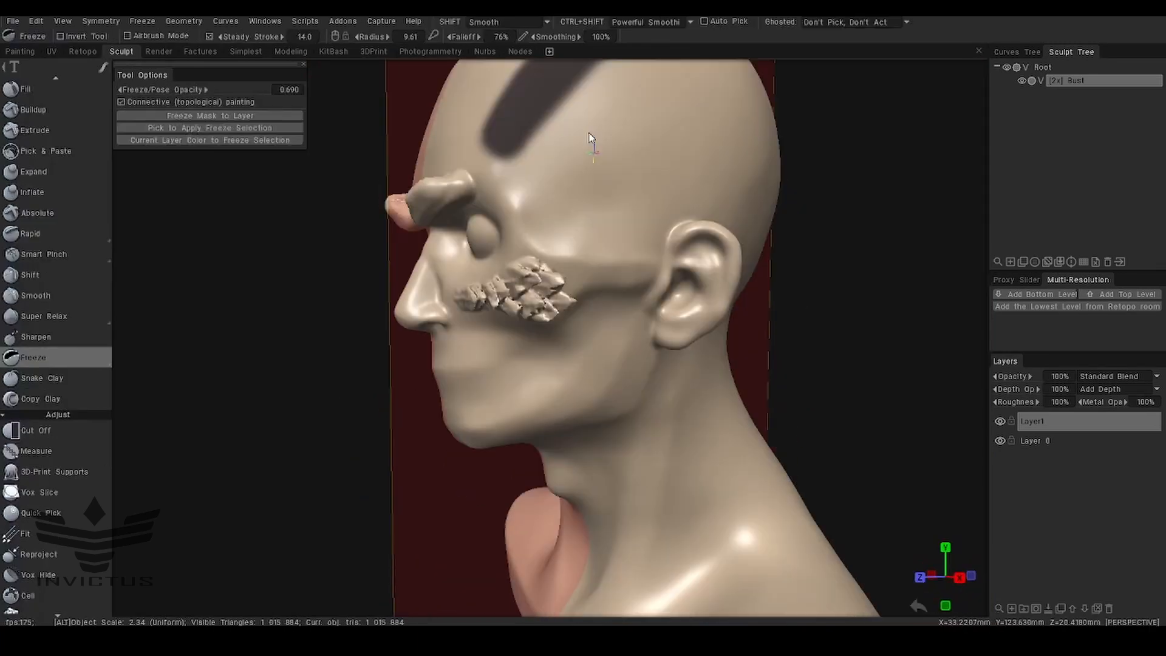
pyautogui.keyDown('alt'); pyautogui.moveTo(591, 145); pyautogui.dragTo(565, 58, button='middle'); pyautogui.keyUp('alt')
pyautogui.moveTo(583, 126)
pyautogui.mouseDown()
pyautogui.moveTo(667, 501)
pyautogui.moveTo(727, 547)
pyautogui.mouseUp()
pyautogui.keyDown('alt'); pyautogui.moveTo(619, 465); pyautogui.dragTo(695, 446); pyautogui.keyUp('alt')
pyautogui.moveTo(677, 345); pyautogui.dragTo(588, 495)
pyautogui.keyDown('alt'); pyautogui.moveTo(598, 400); pyautogui.dragTo(635, 542, button='middle'); pyautogui.keyUp('alt')
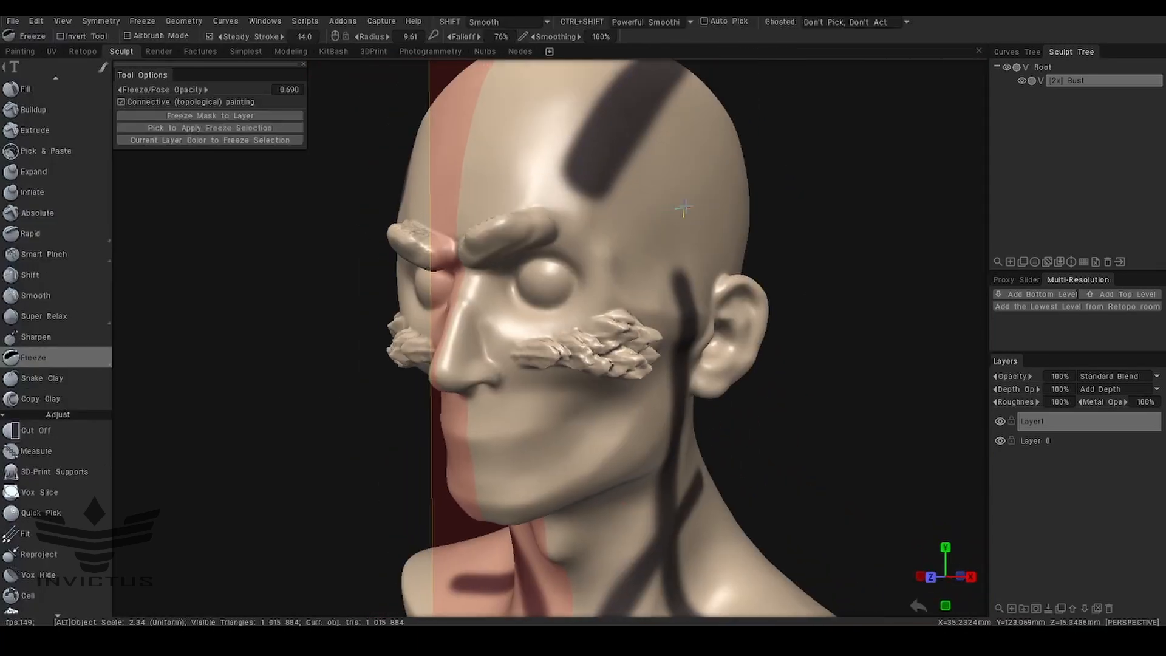
pyautogui.moveTo(723, 190); pyautogui.dragTo(612, 333)
pyautogui.scroll(6, 25, 284)
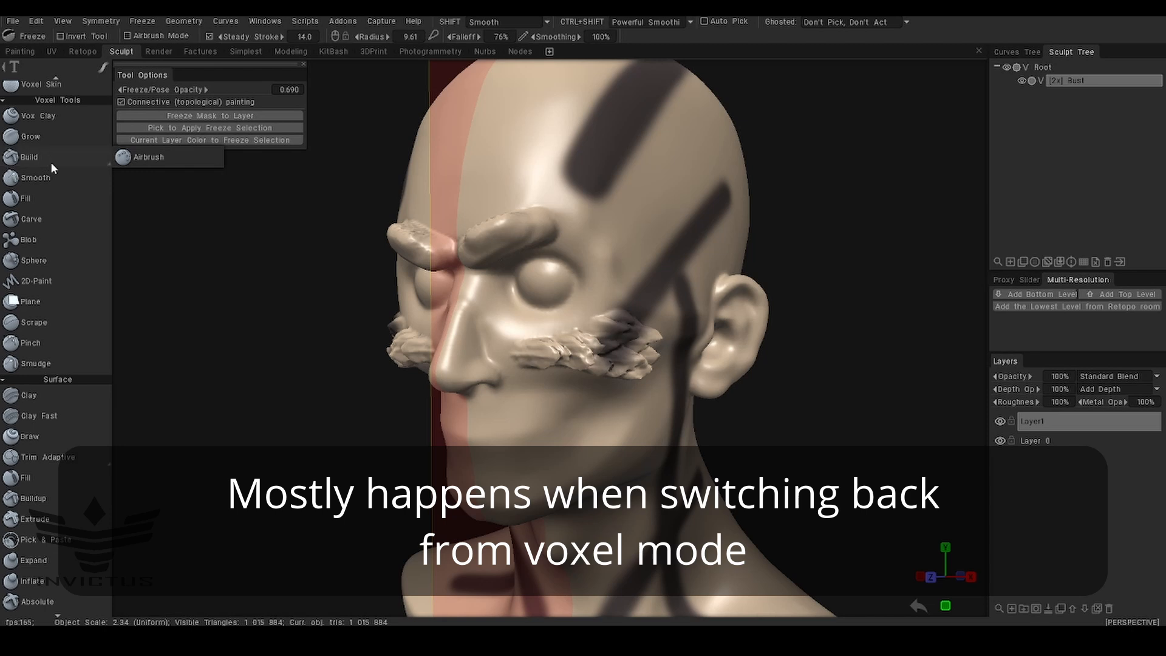
pyautogui.scroll(-3, 79, 329)
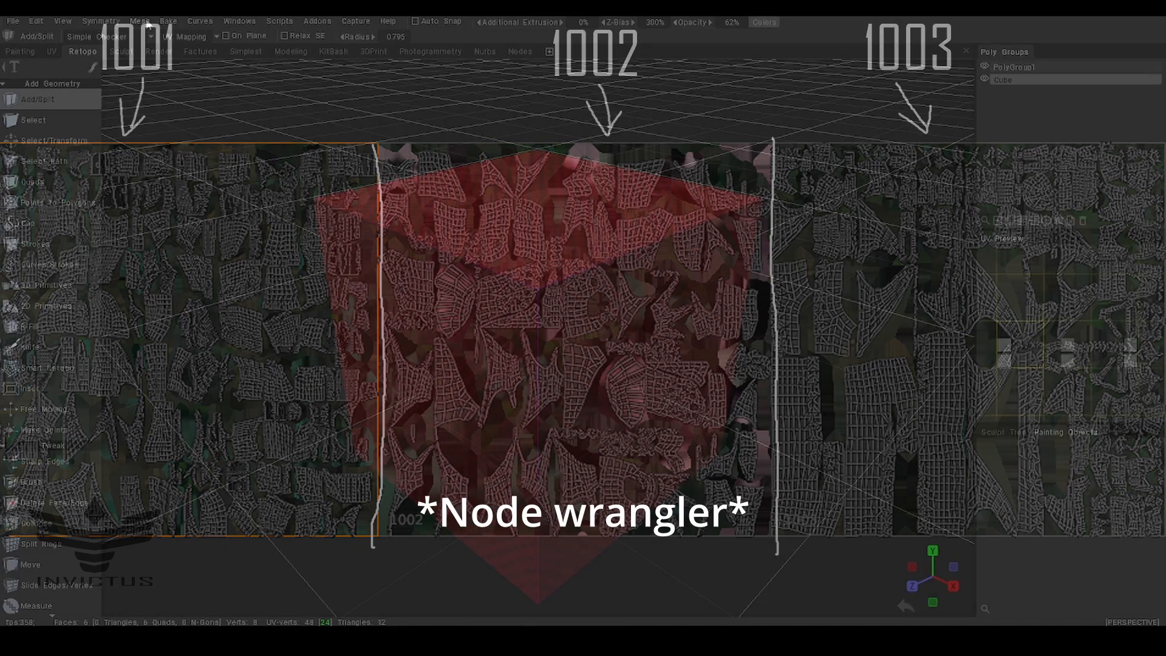
# Start a per-pixel normal map bake of the cube, accept the scan depth settings and open the UV set name for editing.
pyautogui.click(141, 21)
pyautogui.moveTo(166, 23)
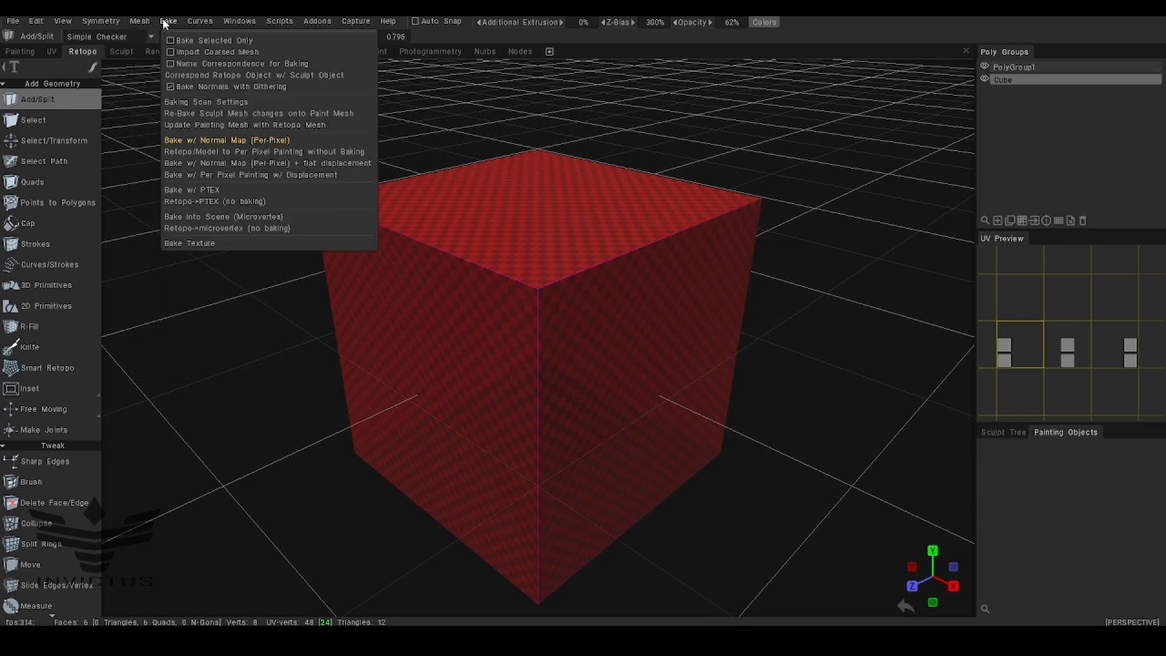
pyautogui.click(230, 140)
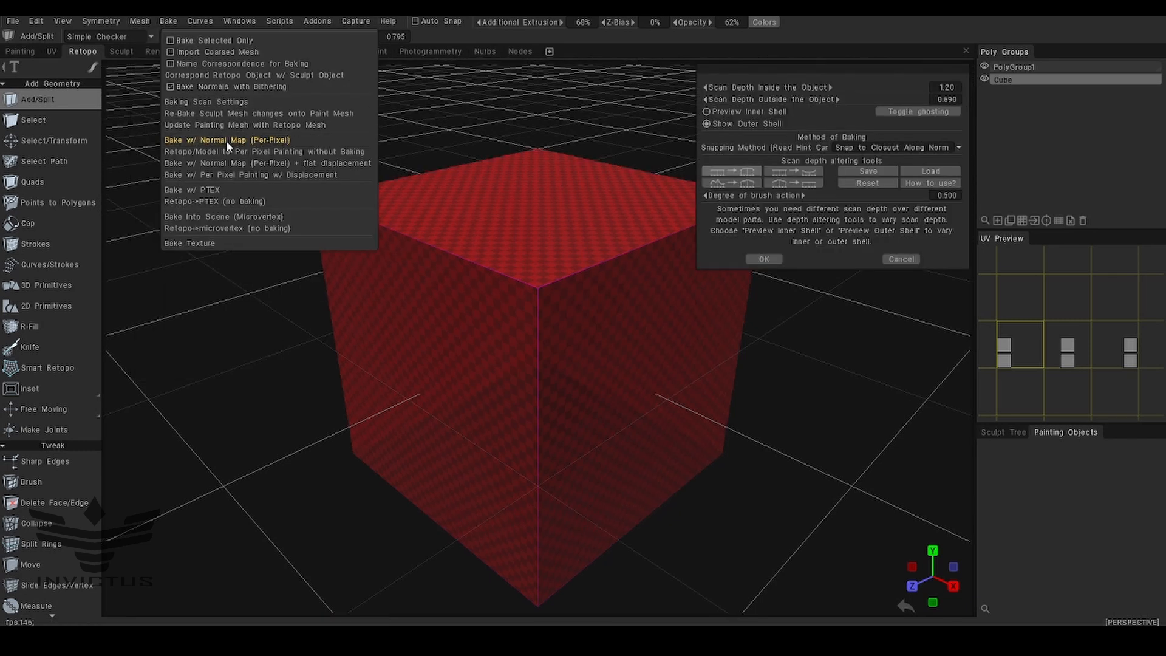
pyautogui.click(775, 257)
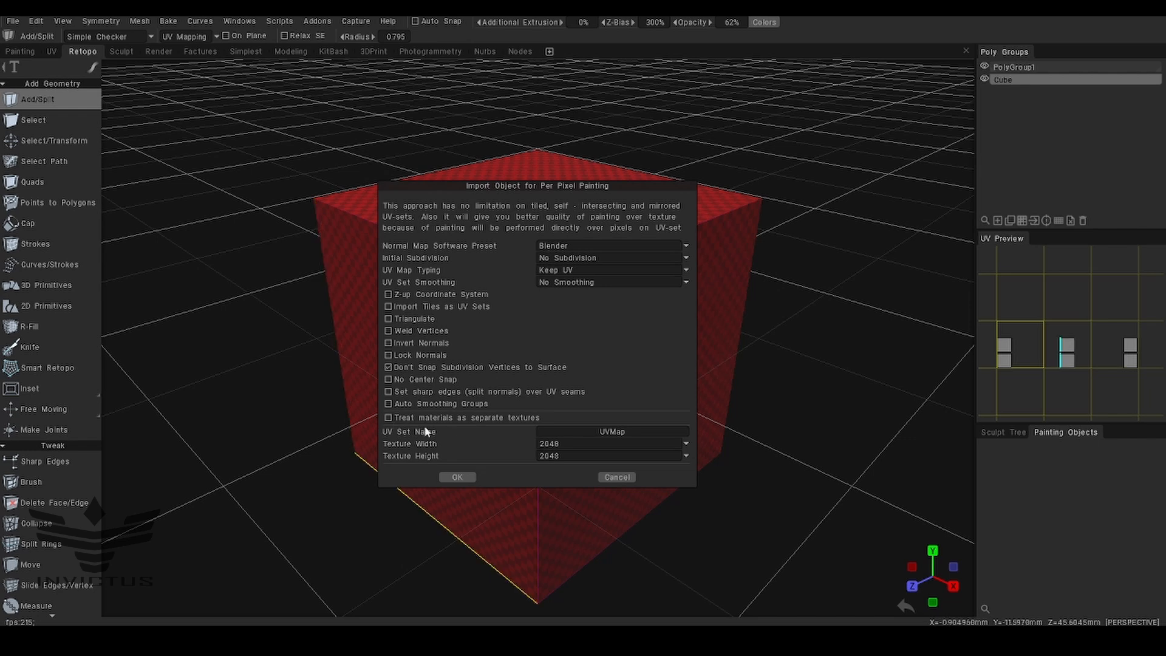
pyautogui.click(643, 432)
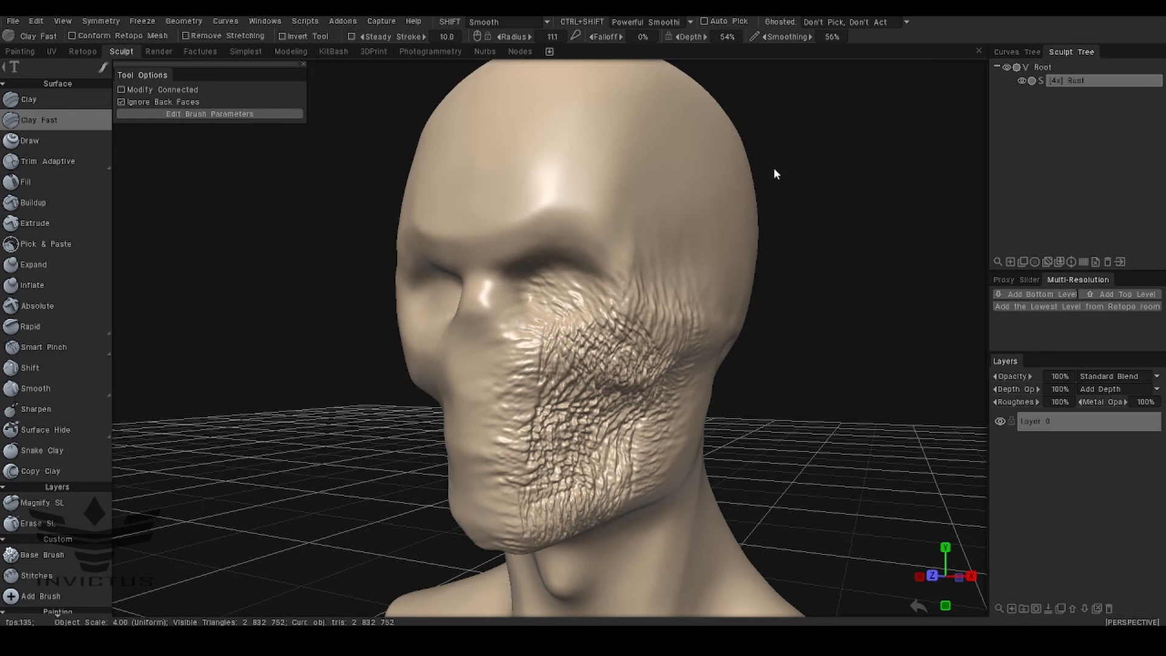
# Open the preferences and go to the Tools settings.
pyautogui.click(37, 22)
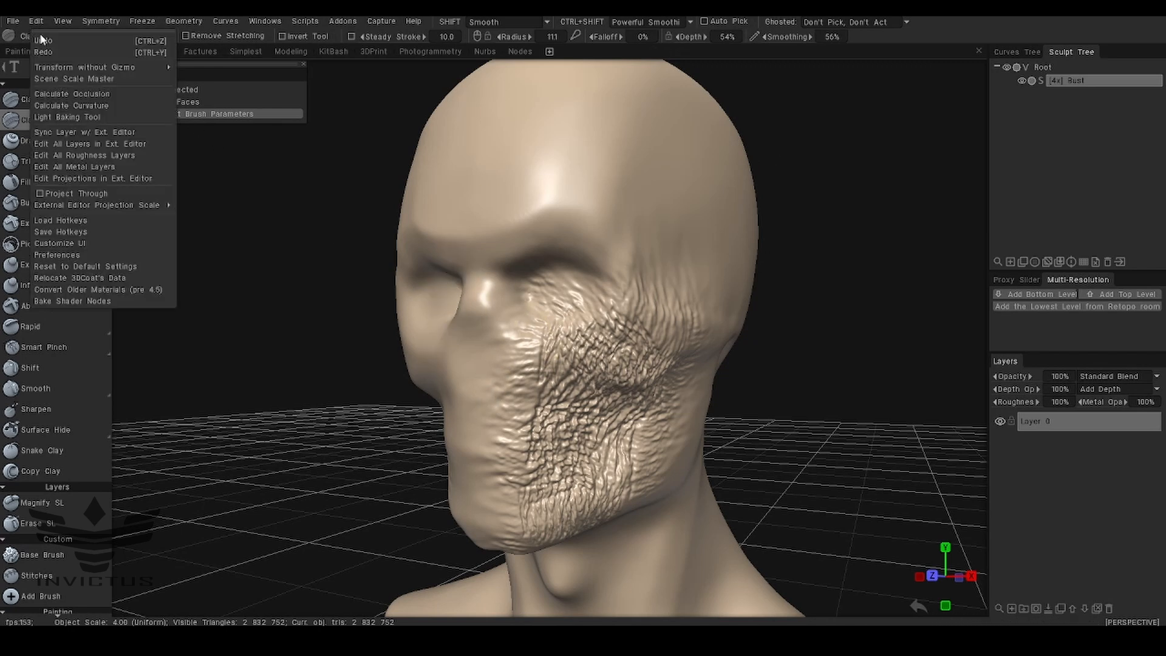
pyautogui.click(85, 117)
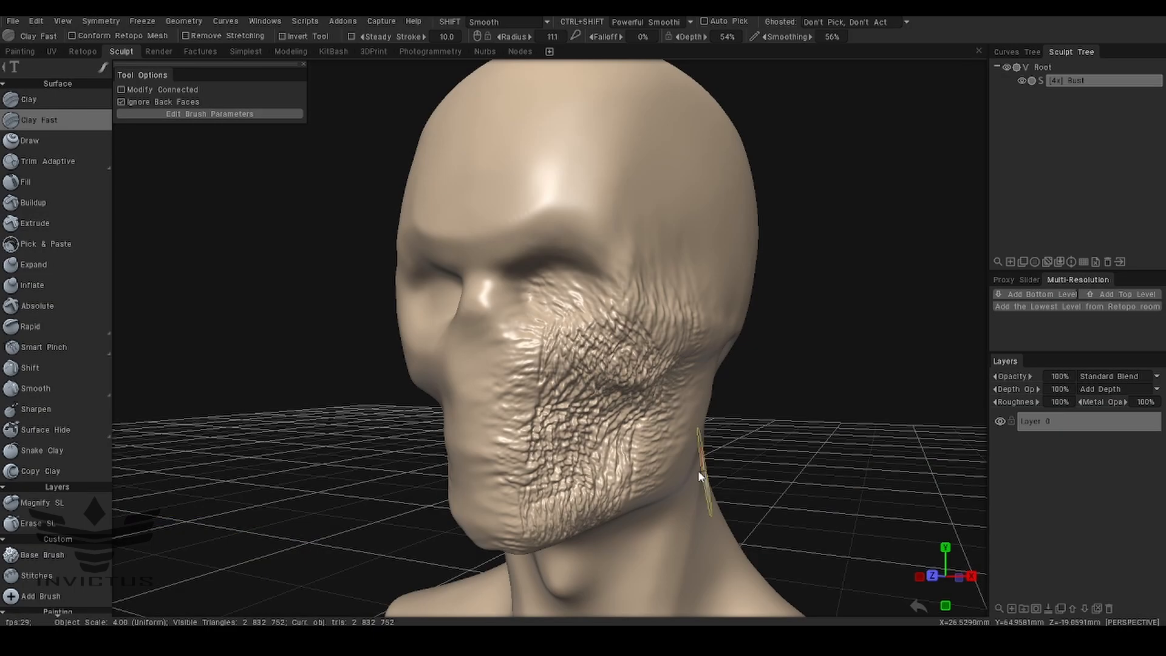
pyautogui.click(37, 21)
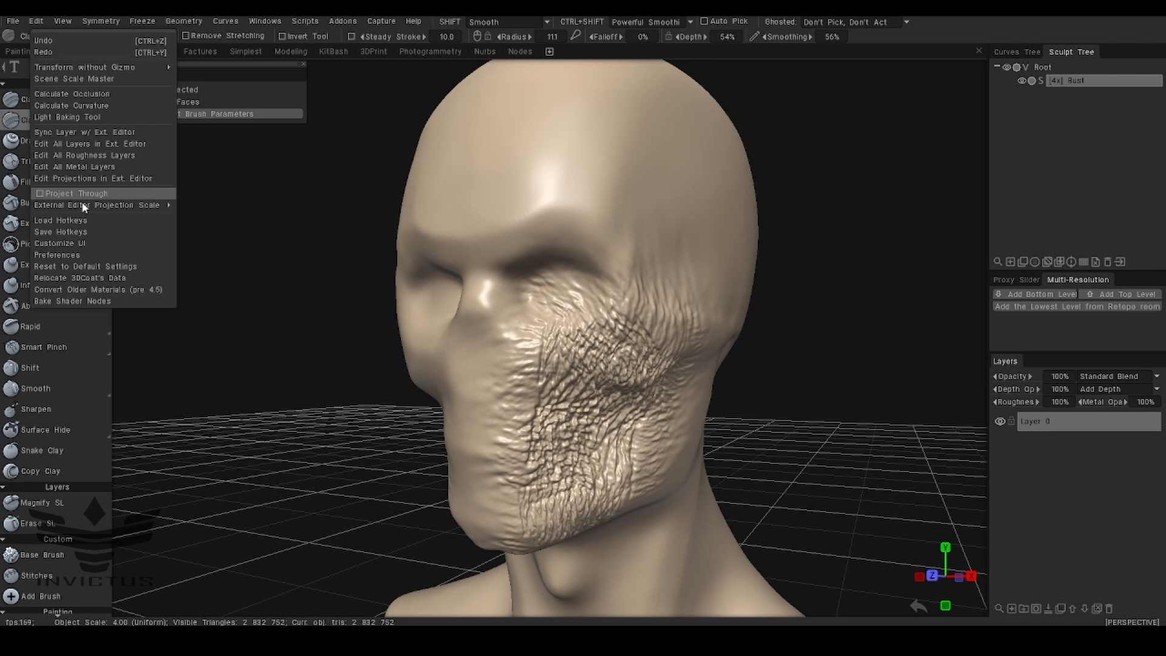
pyautogui.click(85, 255)
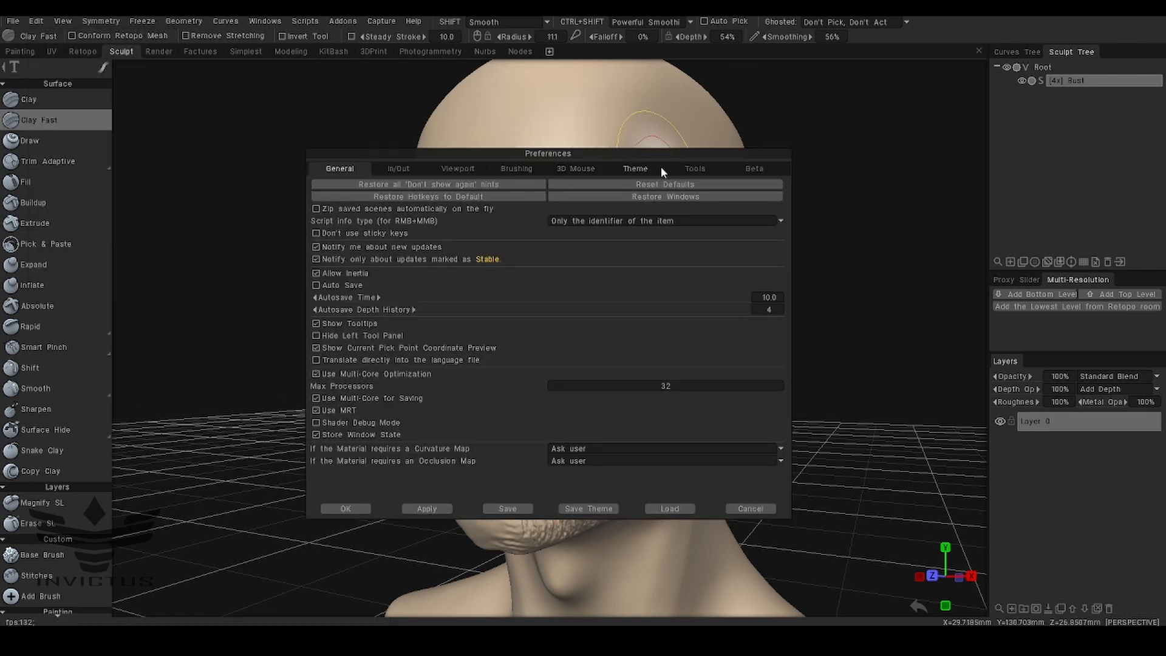
pyautogui.click(682, 168)
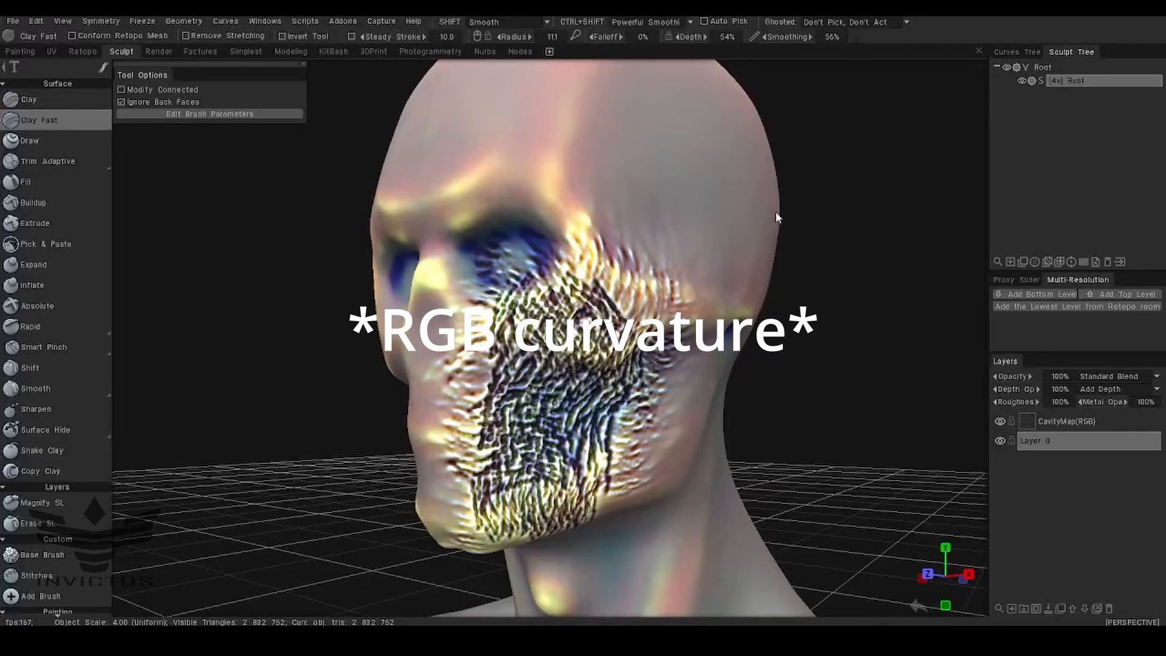
# Inspect the RGB curvature on the bust's face, hide the CavityMap(RGB) layer and add a new layer.
pyautogui.keyDown('alt'); pyautogui.moveTo(512, 263); pyautogui.dragTo(540, 289); pyautogui.keyUp('alt')
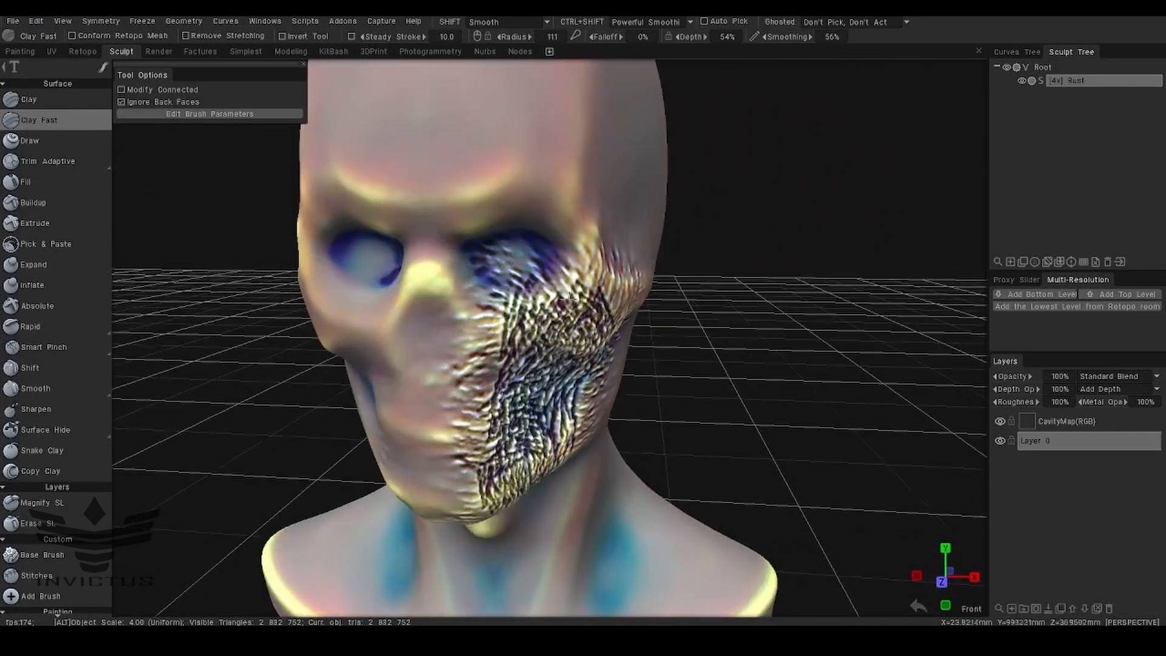
pyautogui.keyDown('alt'); pyautogui.moveTo(541, 289); pyautogui.dragTo(579, 359, button='middle'); pyautogui.keyUp('alt')
pyautogui.keyDown('alt'); pyautogui.moveTo(579, 359); pyautogui.dragTo(620, 364, button='right'); pyautogui.keyUp('alt')
pyautogui.keyDown('alt'); pyautogui.moveTo(619, 365); pyautogui.dragTo(606, 337); pyautogui.keyUp('alt')
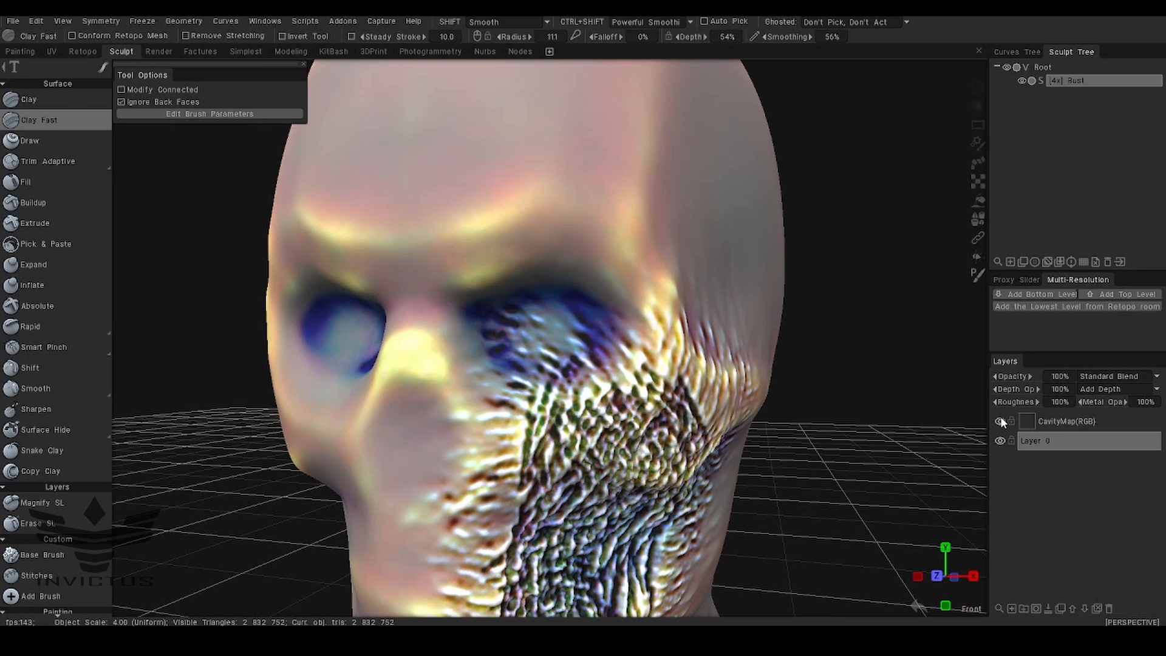
pyautogui.click(1000, 419)
pyautogui.click(1009, 609)
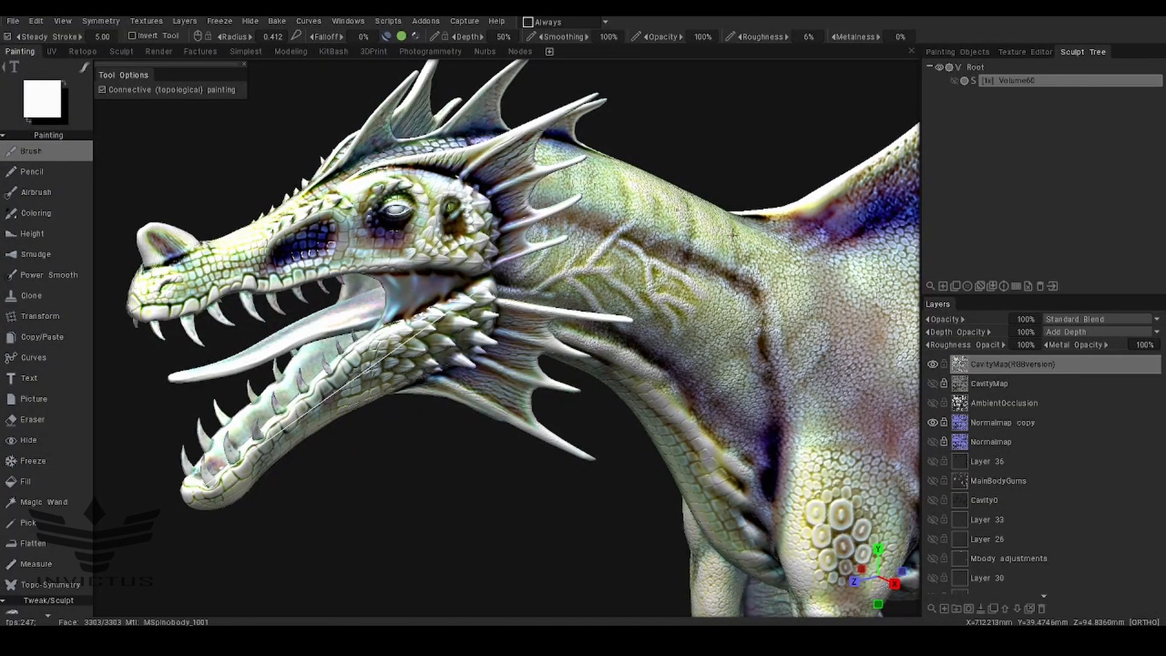
# Examine the RGB cavity map on the spined dragon from its head along the body to the tail.
pyautogui.keyDown('alt'); pyautogui.moveTo(735, 234); pyautogui.dragTo(607, 322); pyautogui.keyUp('alt')
pyautogui.keyDown('alt'); pyautogui.moveTo(607, 322); pyautogui.dragTo(721, 359, button='middle'); pyautogui.keyUp('alt')
pyautogui.keyDown('alt'); pyautogui.moveTo(565, 377); pyautogui.dragTo(486, 352); pyautogui.keyUp('alt')
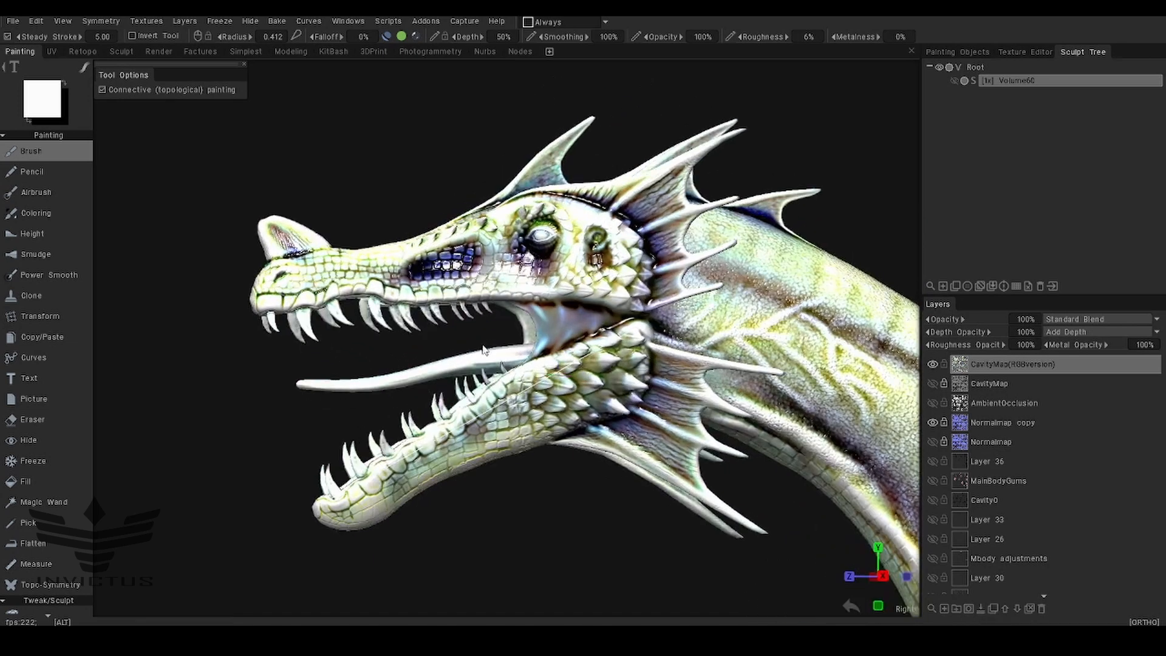
pyautogui.keyDown('alt'); pyautogui.moveTo(790, 413); pyautogui.dragTo(392, 279, button='middle'); pyautogui.keyUp('alt')
pyautogui.keyDown('alt'); pyautogui.moveTo(391, 278); pyautogui.dragTo(442, 301, button='right'); pyautogui.keyUp('alt')
pyautogui.keyDown('alt'); pyautogui.moveTo(441, 300); pyautogui.dragTo(379, 112, button='middle'); pyautogui.keyUp('alt')
pyautogui.keyDown('alt'); pyautogui.moveTo(905, 242); pyautogui.dragTo(450, 428, button='middle'); pyautogui.keyUp('alt')
pyautogui.keyDown('alt'); pyautogui.moveTo(686, 419); pyautogui.dragTo(633, 417); pyautogui.keyUp('alt')
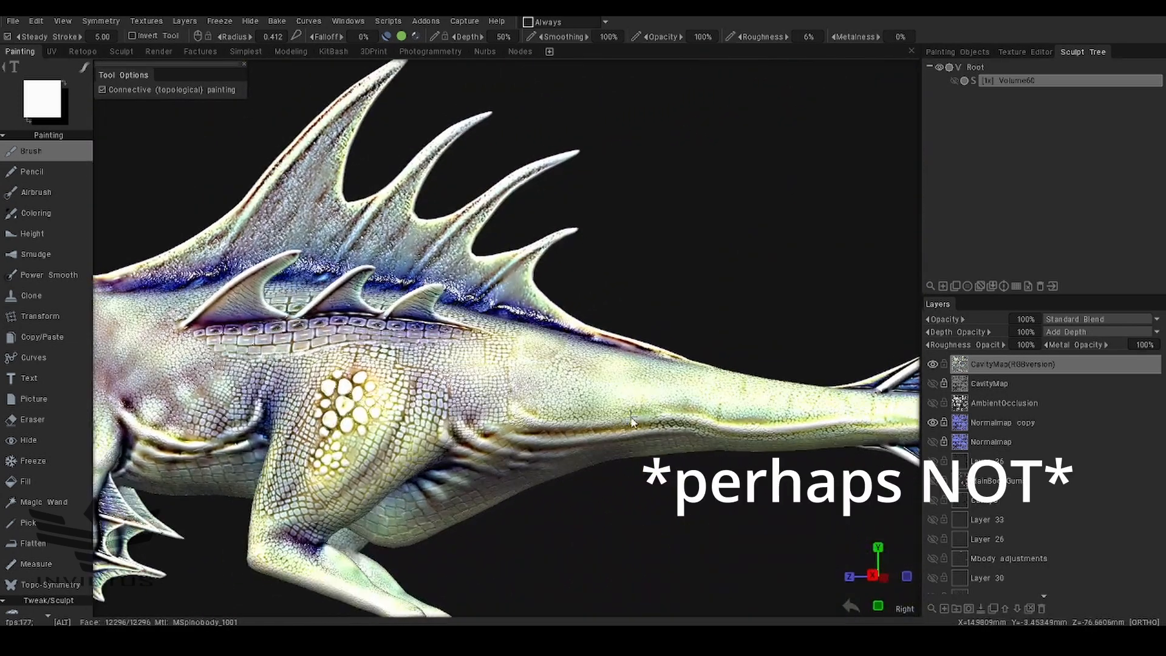
pyautogui.keyDown('alt'); pyautogui.moveTo(856, 417); pyautogui.dragTo(1148, 372, button='middle'); pyautogui.keyUp('alt')
pyautogui.keyDown('alt'); pyautogui.moveTo(455, 350); pyautogui.dragTo(522, 352); pyautogui.keyUp('alt')
pyautogui.keyDown('alt'); pyautogui.moveTo(522, 352); pyautogui.dragTo(785, 405, button='middle'); pyautogui.keyUp('alt')
pyautogui.keyDown('alt'); pyautogui.moveTo(785, 405); pyautogui.dragTo(704, 364, button='right'); pyautogui.keyUp('alt')
pyautogui.keyDown('alt'); pyautogui.moveTo(705, 365); pyautogui.dragTo(668, 349); pyautogui.keyUp('alt')
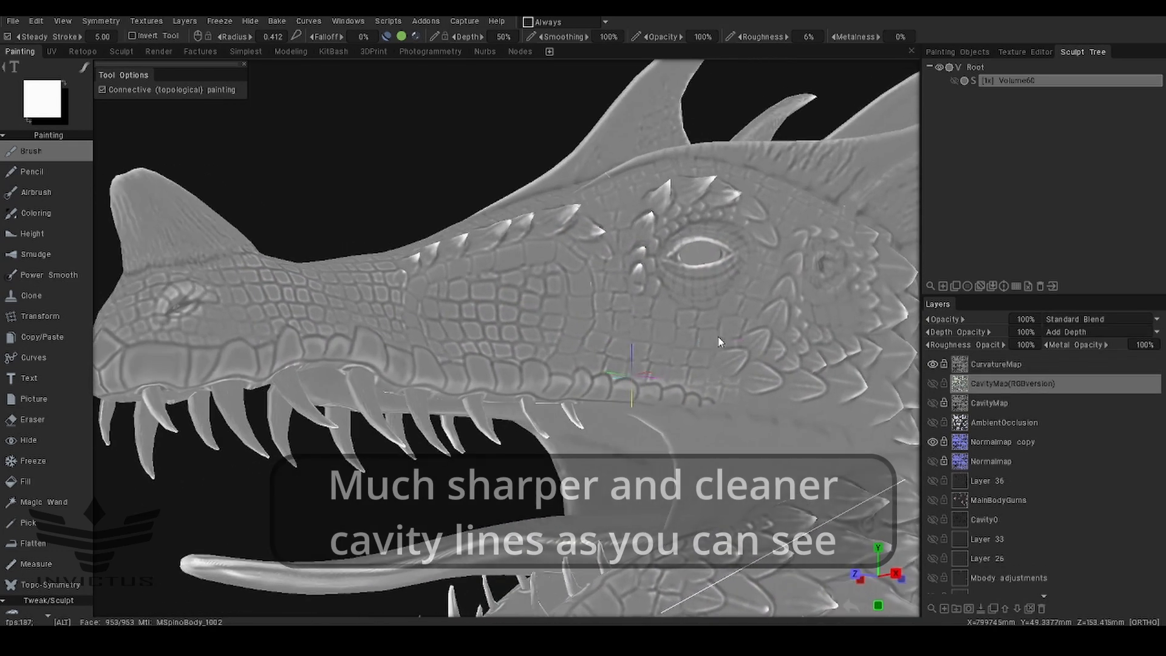
# Examine the curvature map's cavity lines on the dragon's jaws, teeth, tongue and throat scales.
pyautogui.keyDown('alt'); pyautogui.moveTo(613, 363); pyautogui.dragTo(539, 103, button='middle'); pyautogui.keyUp('alt')
pyautogui.keyDown('alt'); pyautogui.moveTo(541, 229); pyautogui.dragTo(651, 156, button='middle'); pyautogui.keyUp('alt')
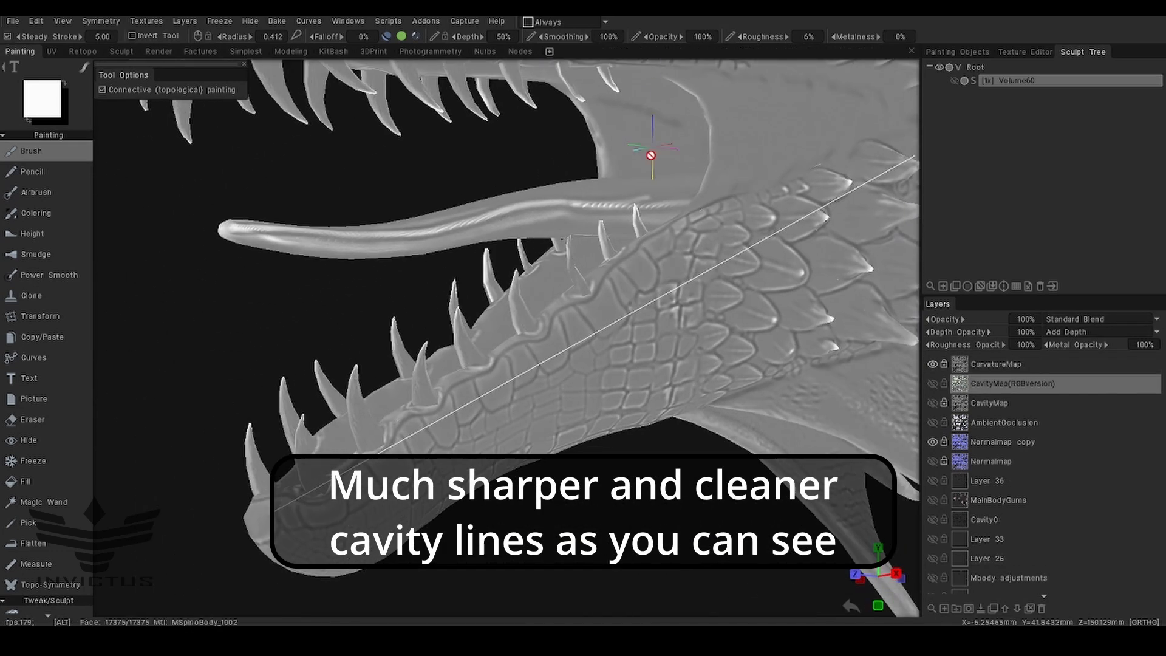
pyautogui.keyDown('alt'); pyautogui.moveTo(477, 420); pyautogui.dragTo(510, 382, button='middle'); pyautogui.keyUp('alt')
pyautogui.keyDown('alt'); pyautogui.moveTo(510, 382); pyautogui.dragTo(567, 318); pyautogui.keyUp('alt')
pyautogui.keyDown('alt'); pyautogui.moveTo(567, 318); pyautogui.dragTo(707, 483, button='middle'); pyautogui.keyUp('alt')
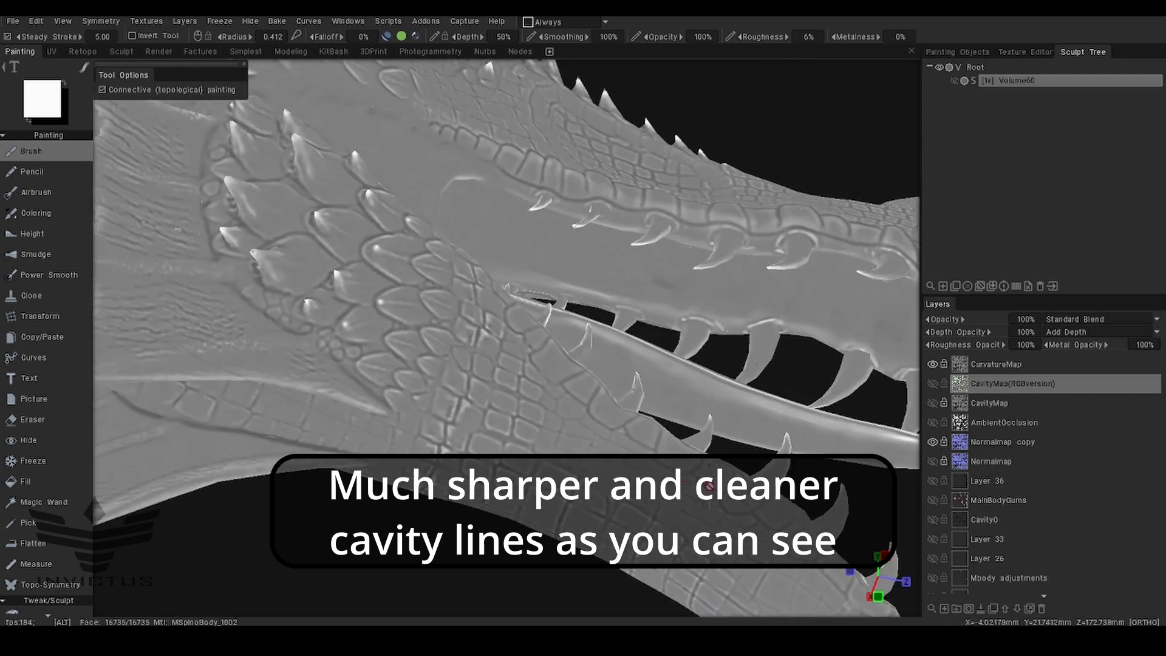
pyautogui.keyDown('alt'); pyautogui.moveTo(535, 334); pyautogui.dragTo(544, 382); pyautogui.keyUp('alt')
pyautogui.keyDown('alt'); pyautogui.moveTo(544, 382); pyautogui.dragTo(534, 476, button='right'); pyautogui.keyUp('alt')
pyautogui.keyDown('alt'); pyautogui.moveTo(462, 286); pyautogui.dragTo(502, 513, button='middle'); pyautogui.keyUp('alt')
pyautogui.keyDown('alt'); pyautogui.moveTo(463, 289); pyautogui.dragTo(596, 355); pyautogui.keyUp('alt')
pyautogui.keyDown('alt'); pyautogui.moveTo(358, 224); pyautogui.dragTo(517, 419, button='middle'); pyautogui.keyUp('alt')
pyautogui.keyDown('alt'); pyautogui.moveTo(519, 426); pyautogui.dragTo(680, 419); pyautogui.keyUp('alt')
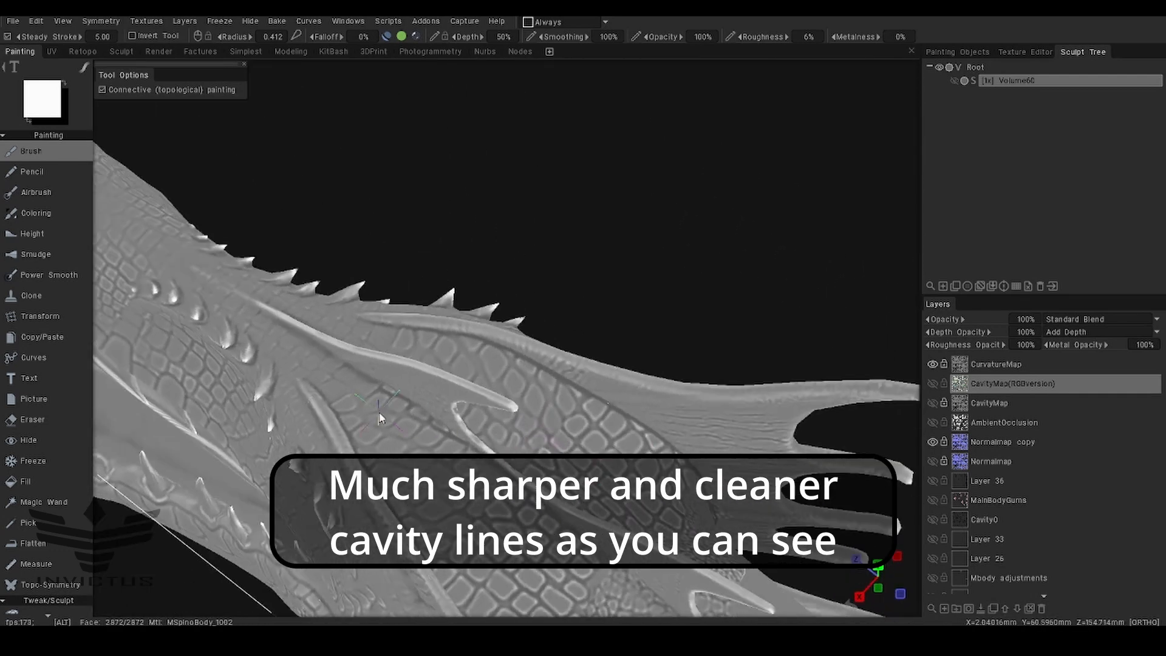
# Examine the curvature map on the dragon's head crest, around the eye and on the cheek scales.
pyautogui.keyDown('alt'); pyautogui.moveTo(291, 337); pyautogui.dragTo(650, 474, button='middle'); pyautogui.keyUp('alt')
pyautogui.keyDown('alt'); pyautogui.moveTo(547, 425); pyautogui.dragTo(700, 383); pyautogui.keyUp('alt')
pyautogui.keyDown('alt'); pyautogui.moveTo(700, 383); pyautogui.dragTo(407, 427, button='middle'); pyautogui.keyUp('alt')
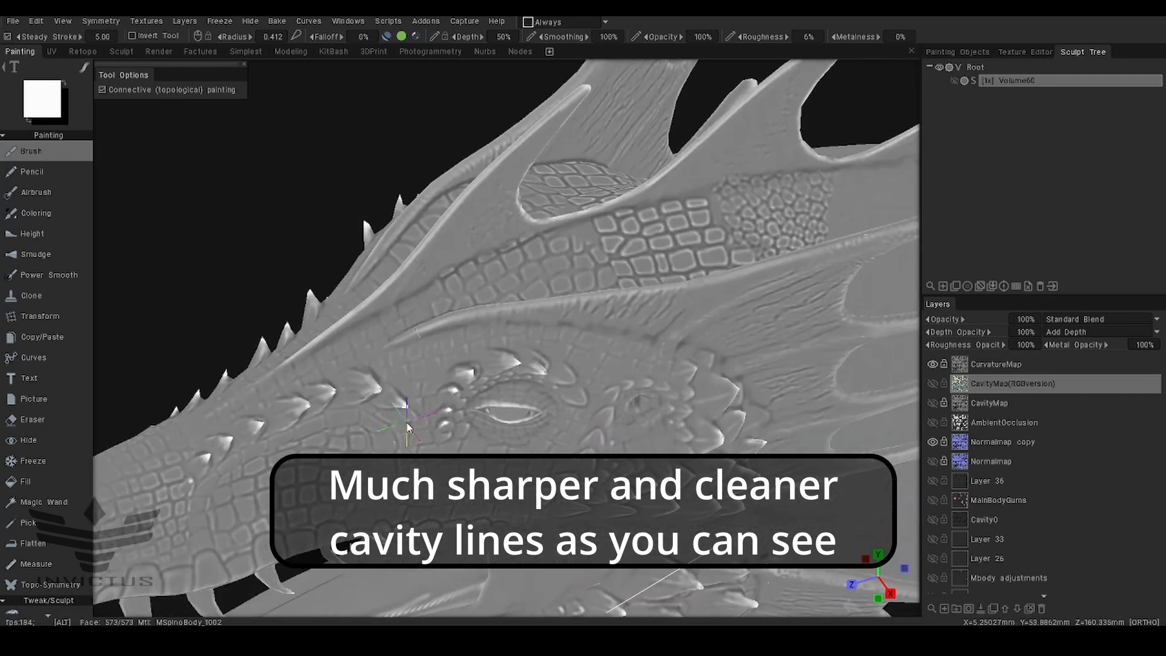
pyautogui.keyDown('alt'); pyautogui.moveTo(511, 419); pyautogui.dragTo(456, 367); pyautogui.keyUp('alt')
pyautogui.keyDown('alt'); pyautogui.moveTo(607, 429); pyautogui.dragTo(675, 281, button='middle'); pyautogui.keyUp('alt')
pyautogui.keyDown('alt'); pyautogui.moveTo(692, 396); pyautogui.dragTo(689, 222, button='middle'); pyautogui.keyUp('alt')
pyautogui.keyDown('alt'); pyautogui.moveTo(714, 175); pyautogui.dragTo(716, 341, button='middle'); pyautogui.keyUp('alt')
pyautogui.keyDown('alt'); pyautogui.moveTo(715, 342); pyautogui.dragTo(767, 359); pyautogui.keyUp('alt')
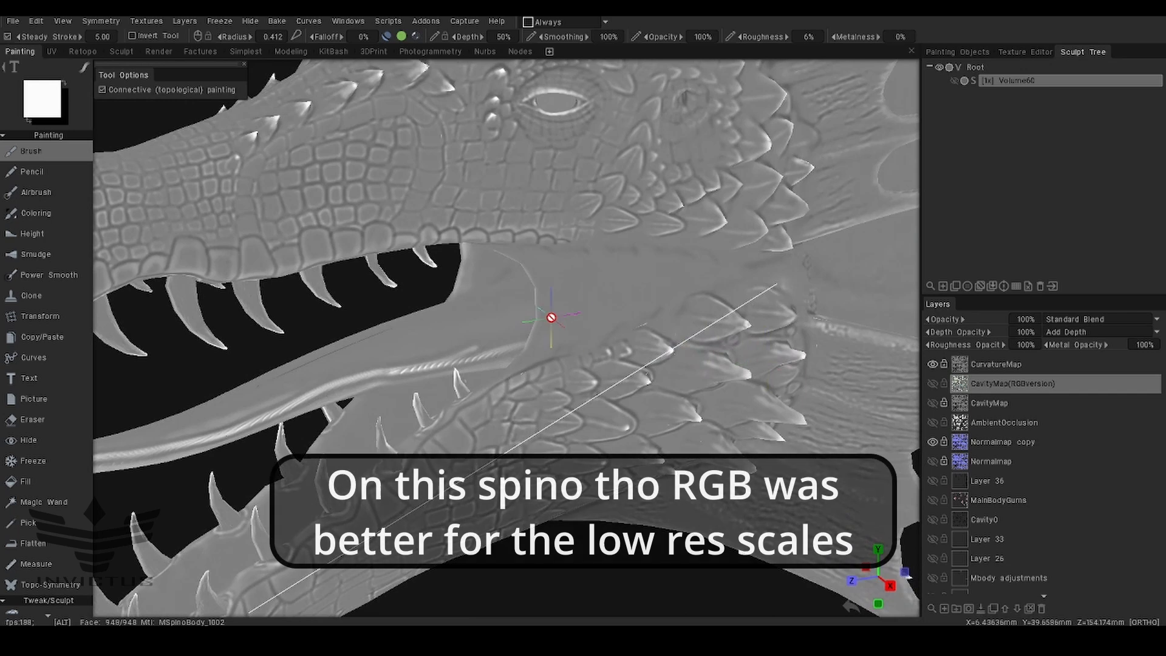
# Examine the curvature map on the dragon's neck, forelegs and low-resolution torso scales.
pyautogui.keyDown('alt'); pyautogui.moveTo(575, 322); pyautogui.dragTo(631, 329, button='middle'); pyautogui.keyUp('alt')
pyautogui.keyDown('alt'); pyautogui.moveTo(631, 329); pyautogui.dragTo(319, 344, button='right'); pyautogui.keyUp('alt')
pyautogui.keyDown('alt'); pyautogui.moveTo(632, 393); pyautogui.dragTo(460, 230, button='middle'); pyautogui.keyUp('alt')
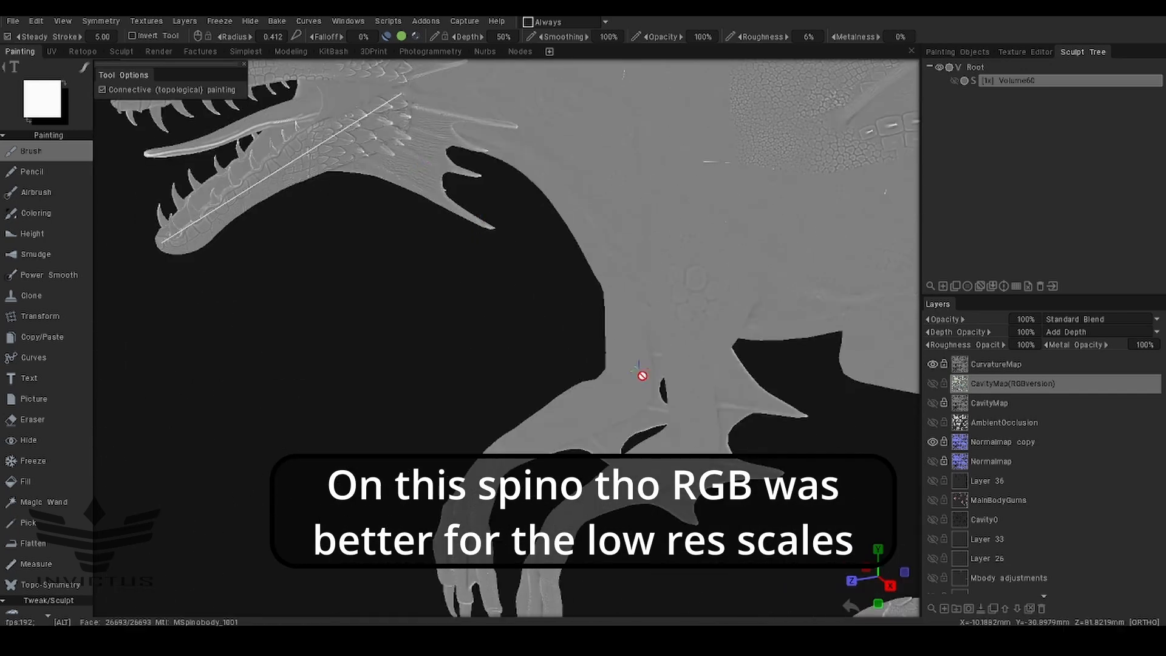
pyautogui.keyDown('alt'); pyautogui.moveTo(641, 372); pyautogui.dragTo(561, 210, button='middle'); pyautogui.keyUp('alt')
pyautogui.keyDown('alt'); pyautogui.moveTo(562, 210); pyautogui.dragTo(724, 251, button='right'); pyautogui.keyUp('alt')
pyautogui.keyDown('alt'); pyautogui.moveTo(565, 346); pyautogui.dragTo(632, 191, button='middle'); pyautogui.keyUp('alt')
pyautogui.keyDown('alt'); pyautogui.moveTo(632, 191); pyautogui.dragTo(652, 214); pyautogui.keyUp('alt')
pyautogui.keyDown('alt'); pyautogui.moveTo(735, 330); pyautogui.dragTo(493, 117, button='middle'); pyautogui.keyUp('alt')
pyautogui.keyDown('alt'); pyautogui.moveTo(632, 326); pyautogui.dragTo(763, 393, button='right'); pyautogui.keyUp('alt')
pyautogui.keyDown('alt'); pyautogui.moveTo(762, 393); pyautogui.dragTo(617, 436); pyautogui.keyUp('alt')
pyautogui.keyDown('alt'); pyautogui.moveTo(616, 436); pyautogui.dragTo(403, 338, button='right'); pyautogui.keyUp('alt')
pyautogui.keyDown('alt'); pyautogui.moveTo(419, 292); pyautogui.dragTo(558, 436, button='middle'); pyautogui.keyUp('alt')
pyautogui.keyDown('alt'); pyautogui.moveTo(507, 213); pyautogui.dragTo(630, 463, button='middle'); pyautogui.keyUp('alt')
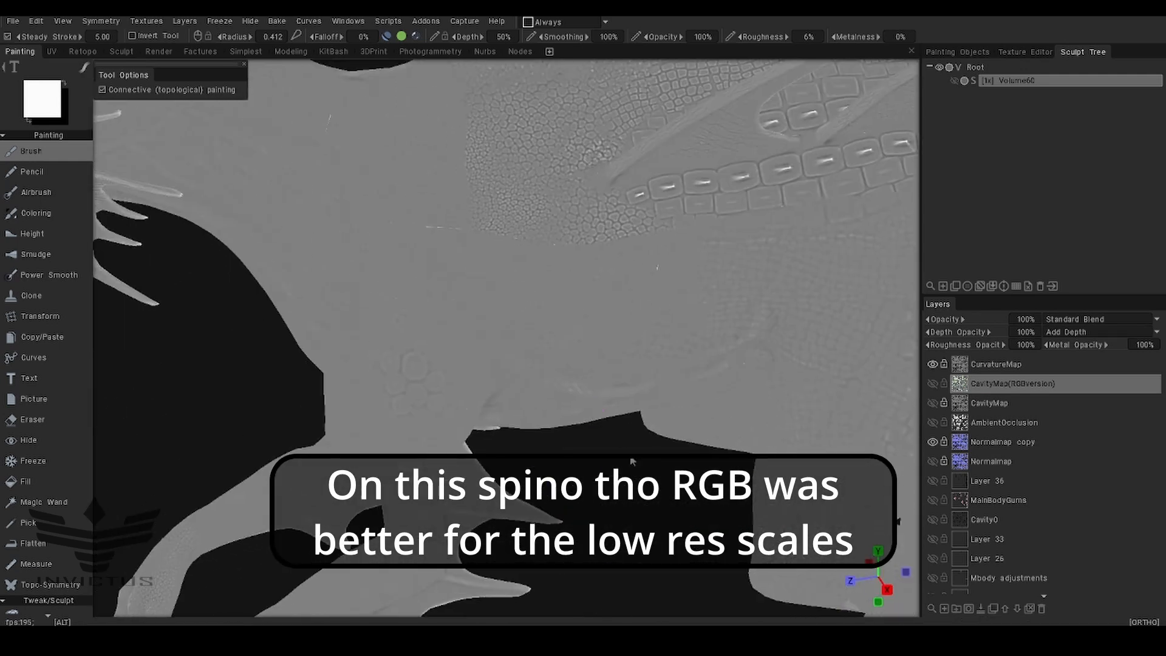
pyautogui.keyDown('alt'); pyautogui.moveTo(468, 279); pyautogui.dragTo(629, 473, button='middle'); pyautogui.keyUp('alt')
pyautogui.keyDown('alt'); pyautogui.moveTo(424, 290); pyautogui.dragTo(662, 393, button='middle'); pyautogui.keyUp('alt')
pyautogui.keyDown('alt'); pyautogui.moveTo(522, 316); pyautogui.dragTo(586, 341, button='right'); pyautogui.keyUp('alt')
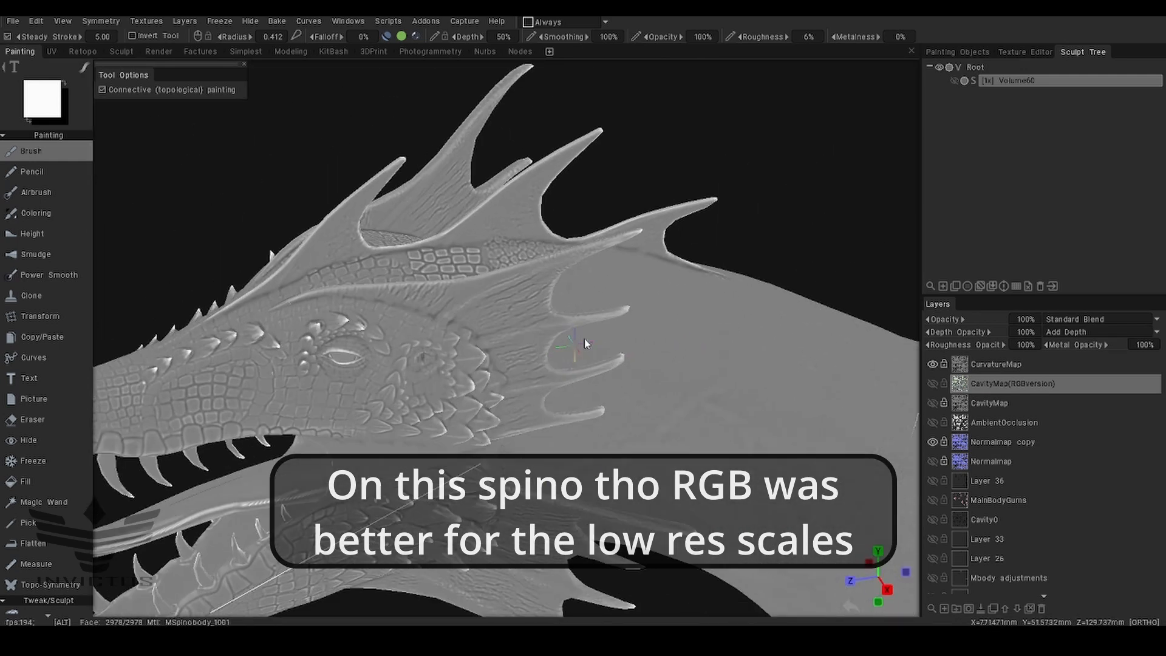
pyautogui.keyDown('alt'); pyautogui.moveTo(585, 341); pyautogui.dragTo(810, 302, button='middle'); pyautogui.keyUp('alt')
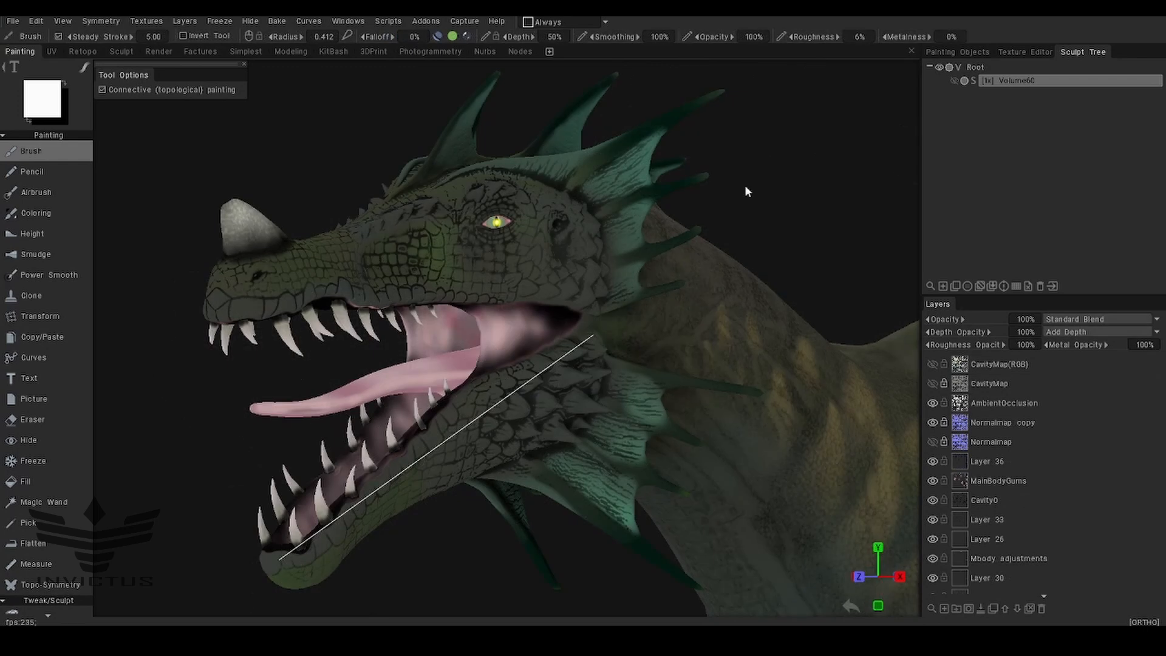
# Examine the cavity lines in the dragon's fully painted texture around the snout, eye, cheek and crest.
pyautogui.keyDown('alt'); pyautogui.moveTo(561, 280); pyautogui.dragTo(482, 276); pyautogui.keyUp('alt')
pyautogui.keyDown('alt'); pyautogui.moveTo(482, 279); pyautogui.dragTo(636, 338, button='middle'); pyautogui.keyUp('alt')
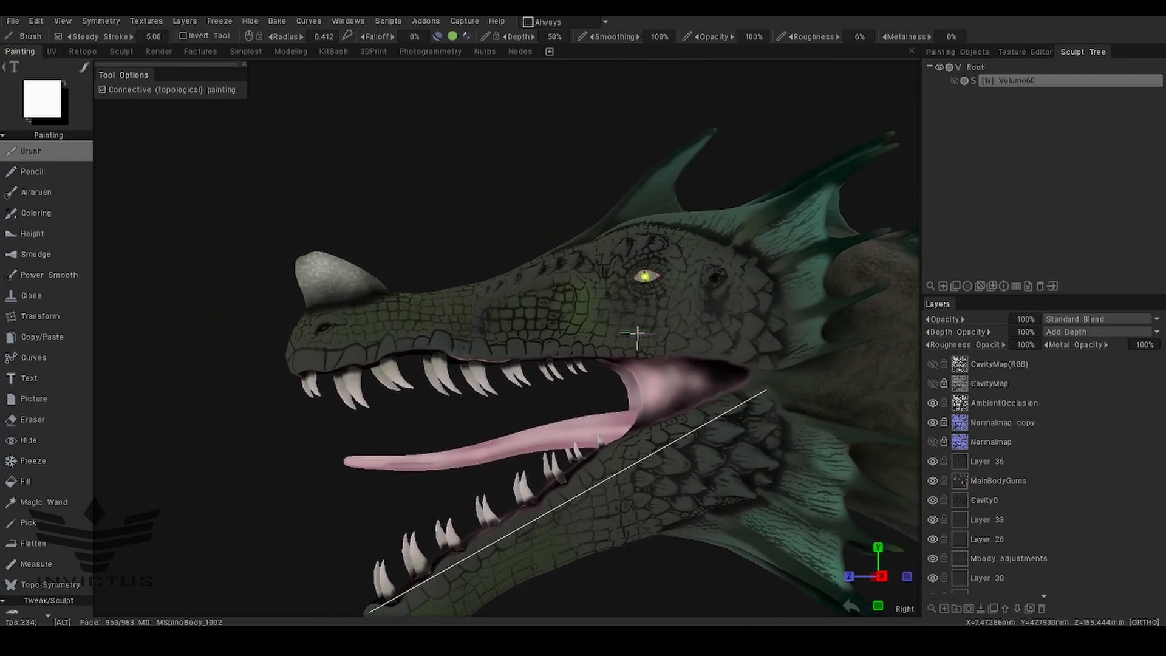
pyautogui.keyDown('alt'); pyautogui.moveTo(474, 287); pyautogui.dragTo(811, 320, button='right'); pyautogui.keyUp('alt')
pyautogui.keyDown('alt'); pyautogui.moveTo(392, 277); pyautogui.dragTo(716, 347, button='middle'); pyautogui.keyUp('alt')
pyautogui.keyDown('alt'); pyautogui.moveTo(550, 327); pyautogui.dragTo(716, 339, button='right'); pyautogui.keyUp('alt')
pyautogui.keyDown('alt'); pyautogui.moveTo(614, 370); pyautogui.dragTo(704, 428); pyautogui.keyUp('alt')
pyautogui.keyDown('alt'); pyautogui.moveTo(660, 424); pyautogui.dragTo(476, 320, button='right'); pyautogui.keyUp('alt')
pyautogui.keyDown('alt'); pyautogui.moveTo(474, 319); pyautogui.dragTo(562, 336, button='middle'); pyautogui.keyUp('alt')
pyautogui.keyDown('alt'); pyautogui.moveTo(571, 331); pyautogui.dragTo(613, 304); pyautogui.keyUp('alt')
pyautogui.keyDown('alt'); pyautogui.moveTo(613, 304); pyautogui.dragTo(502, 281, button='middle'); pyautogui.keyUp('alt')
pyautogui.keyDown('alt'); pyautogui.moveTo(502, 281); pyautogui.dragTo(531, 263); pyautogui.keyUp('alt')
pyautogui.keyDown('alt'); pyautogui.moveTo(595, 267); pyautogui.dragTo(385, 365, button='middle'); pyautogui.keyUp('alt')
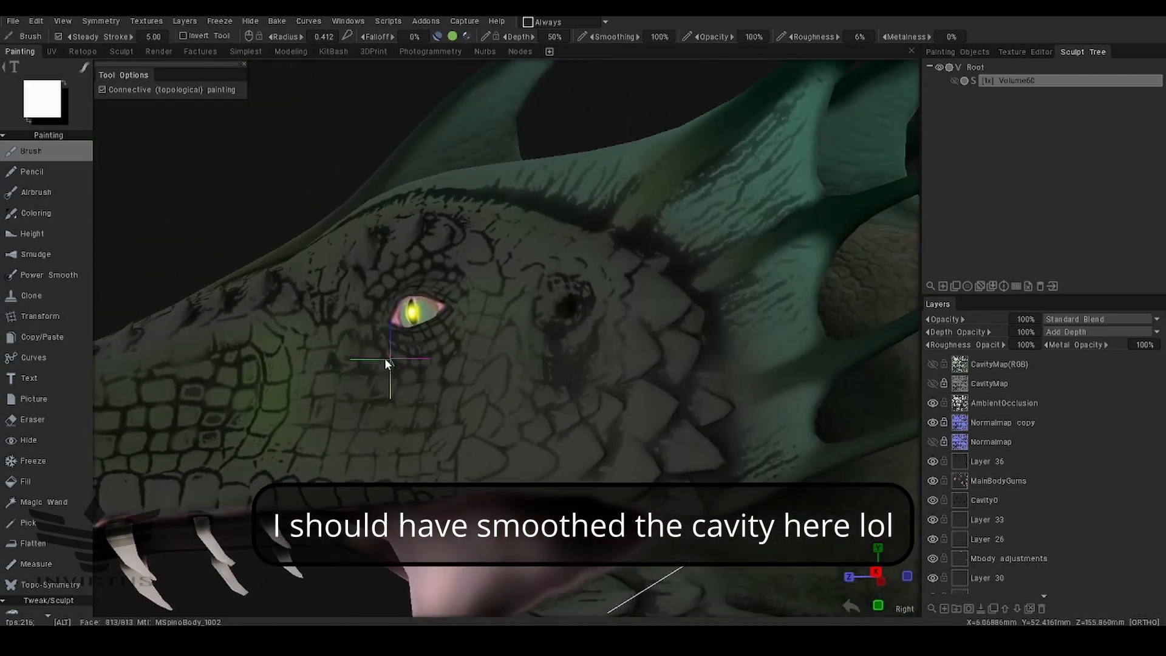
pyautogui.keyDown('alt'); pyautogui.moveTo(385, 365); pyautogui.dragTo(510, 330); pyautogui.keyUp('alt')
pyautogui.keyDown('alt'); pyautogui.moveTo(510, 331); pyautogui.dragTo(410, 306, button='right'); pyautogui.keyUp('alt')
pyautogui.keyDown('alt'); pyautogui.moveTo(409, 305); pyautogui.dragTo(689, 370, button='middle'); pyautogui.keyUp('alt')
pyautogui.keyDown('alt'); pyautogui.moveTo(706, 372); pyautogui.dragTo(513, 318, button='right'); pyautogui.keyUp('alt')
pyautogui.keyDown('alt'); pyautogui.moveTo(725, 417); pyautogui.dragTo(439, 217, button='middle'); pyautogui.keyUp('alt')
pyautogui.keyDown('alt'); pyautogui.moveTo(558, 472); pyautogui.dragTo(599, 262, button='middle'); pyautogui.keyUp('alt')
pyautogui.keyDown('alt'); pyautogui.moveTo(768, 303); pyautogui.dragTo(468, 356, button='middle'); pyautogui.keyUp('alt')
pyautogui.keyDown('alt'); pyautogui.moveTo(469, 356); pyautogui.dragTo(377, 304, button='right'); pyautogui.keyUp('alt')
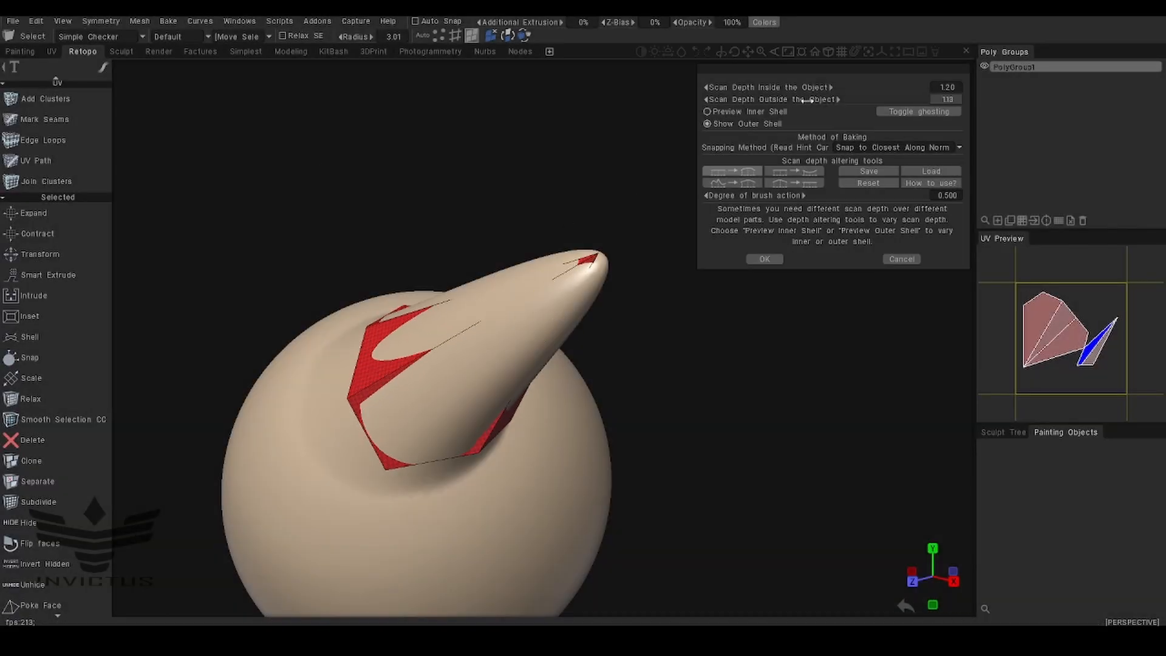
# Raise the scan depth outside the object to about 21.4 and check the outer shell around the horn from several angles.
pyautogui.moveTo(929, 99); pyautogui.dragTo(950, 91)
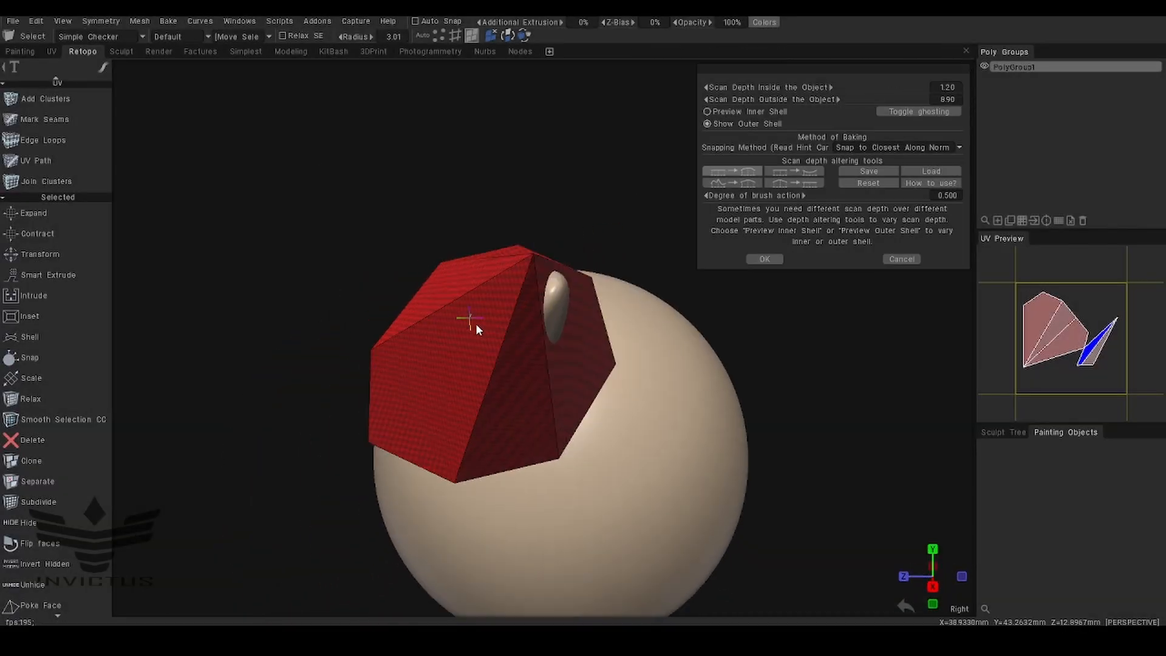
pyautogui.keyDown('alt'); pyautogui.moveTo(477, 325); pyautogui.dragTo(422, 339); pyautogui.keyUp('alt')
pyautogui.moveTo(778, 105); pyautogui.dragTo(838, 105)
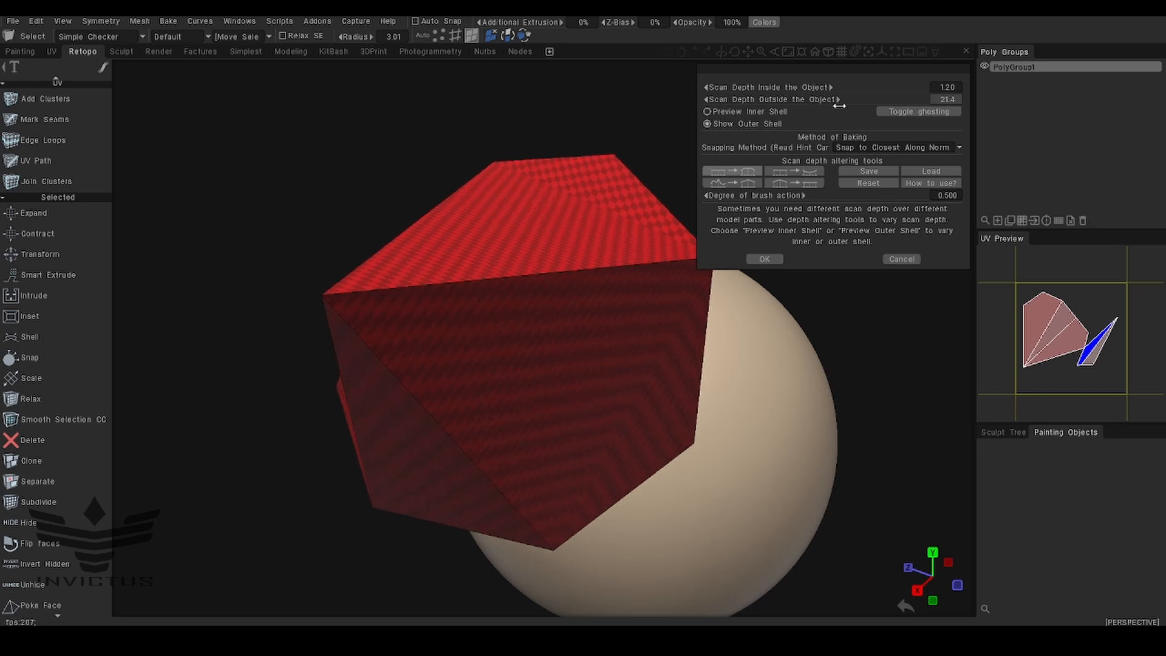
pyautogui.keyDown('alt'); pyautogui.moveTo(470, 318); pyautogui.dragTo(506, 350); pyautogui.keyUp('alt')
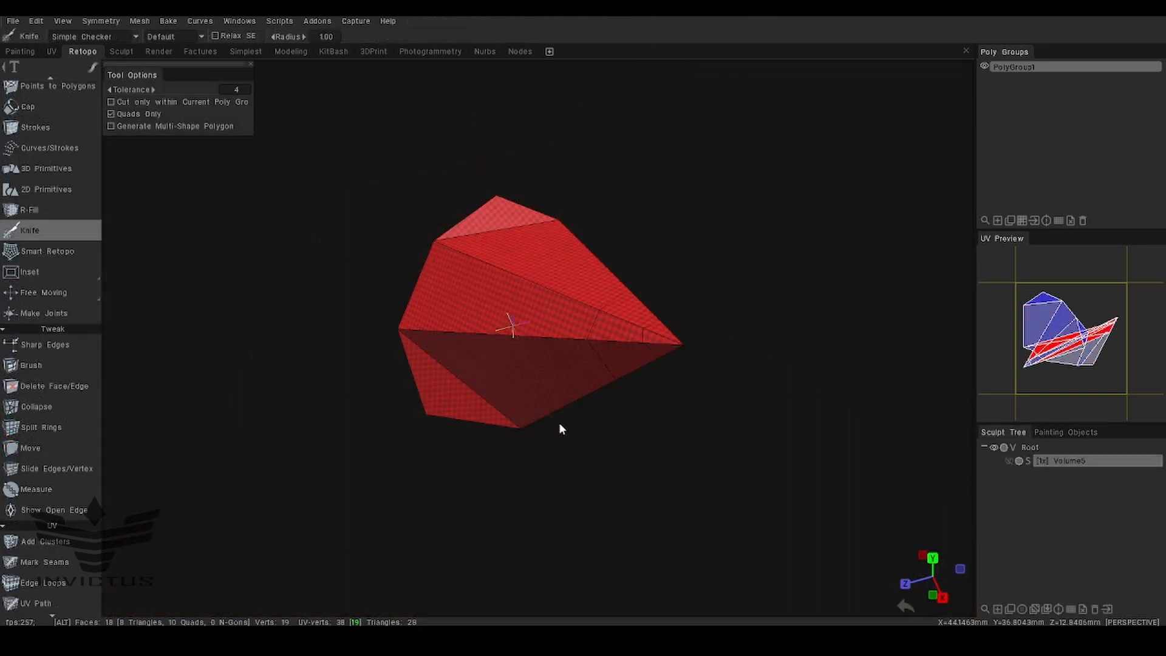
# Show the hidden sculpt volume and start a per-pixel normal map bake, increasing the scan depth outside the knife-cut retopo mesh.
pyautogui.keyDown('alt'); pyautogui.moveTo(560, 429); pyautogui.dragTo(581, 342); pyautogui.keyUp('alt')
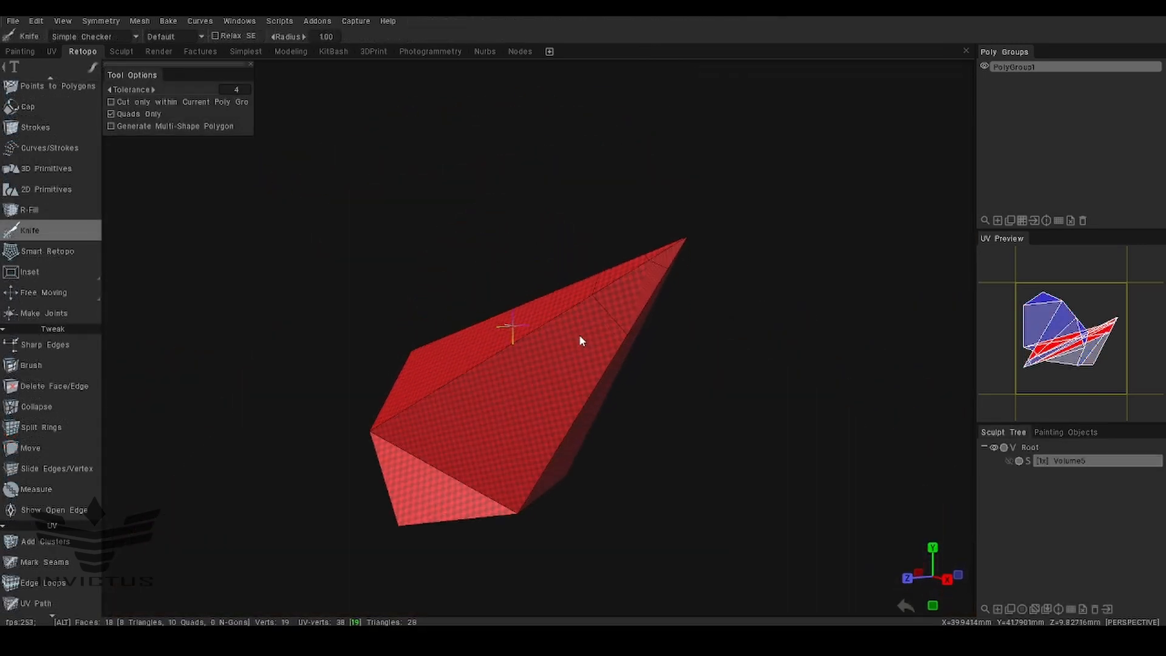
pyautogui.click(1010, 461)
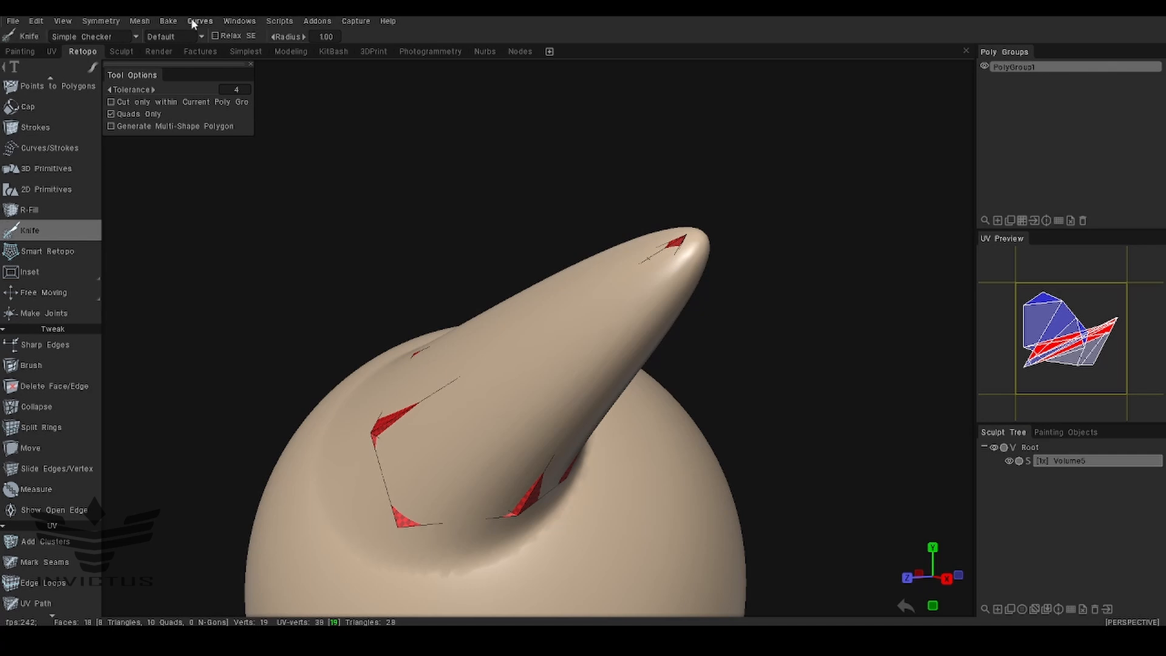
pyautogui.click(168, 21)
pyautogui.click(243, 141)
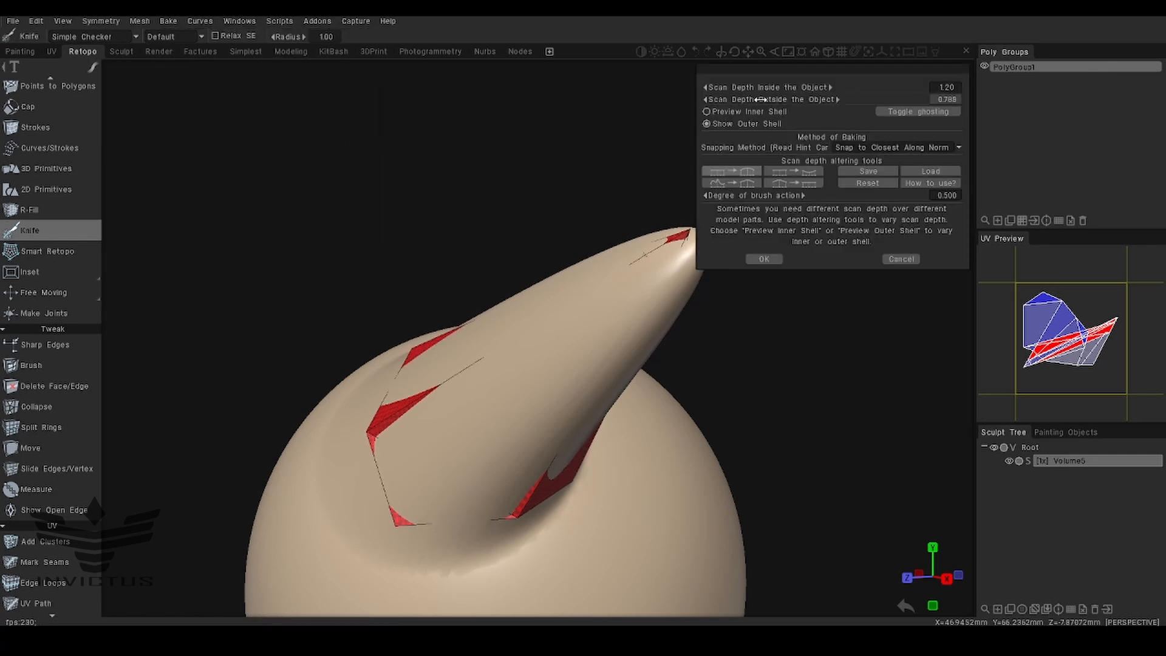
pyautogui.moveTo(760, 99); pyautogui.dragTo(916, 114)
pyautogui.keyDown('alt'); pyautogui.moveTo(610, 304); pyautogui.dragTo(743, 210); pyautogui.keyUp('alt')
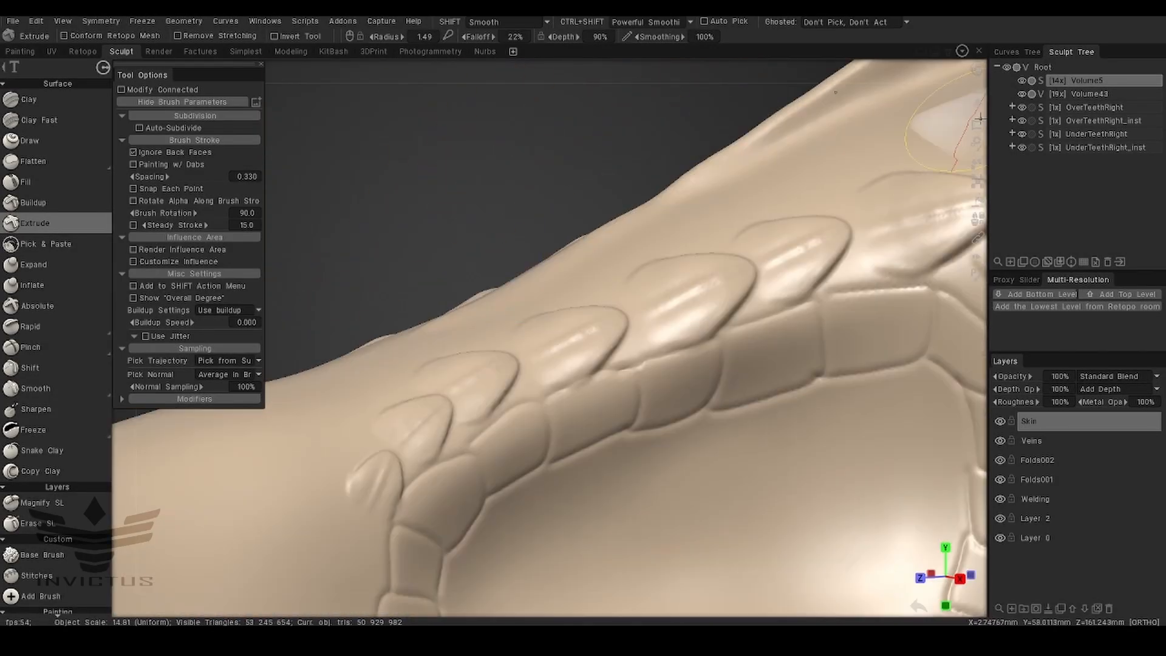
# Apply the Extrude brush to the raised scales and across the dragon's wing membrane, enlarging the brush radius to 875 for the wing.
pyautogui.click(500, 364)
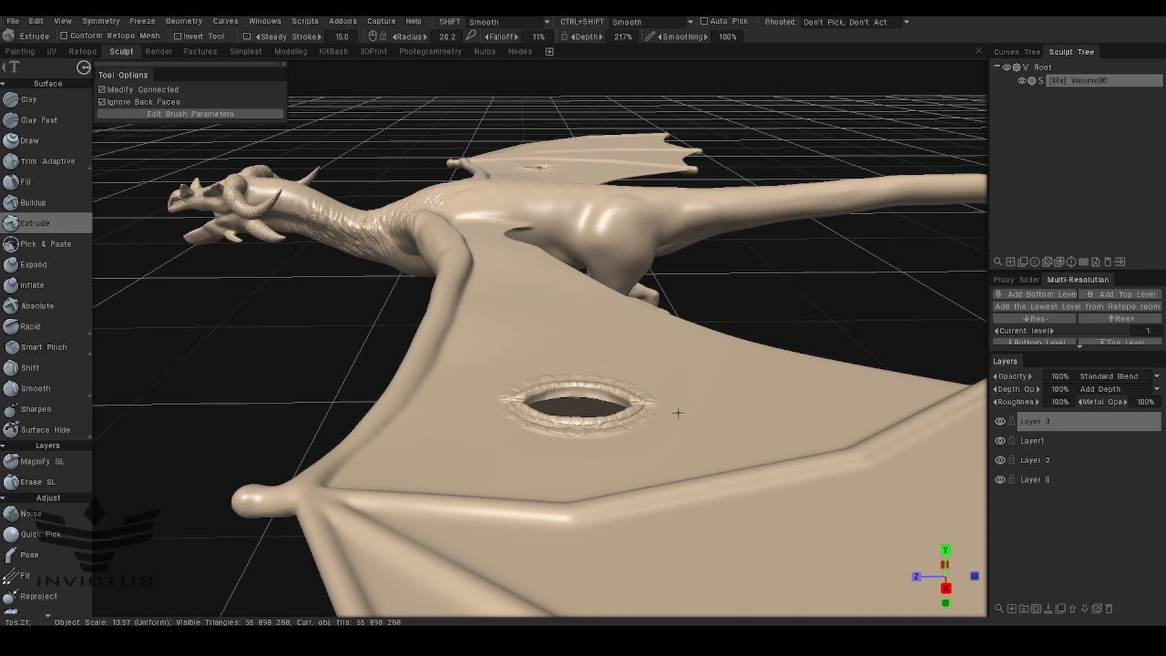
pyautogui.moveTo(678, 413); pyautogui.dragTo(722, 418)
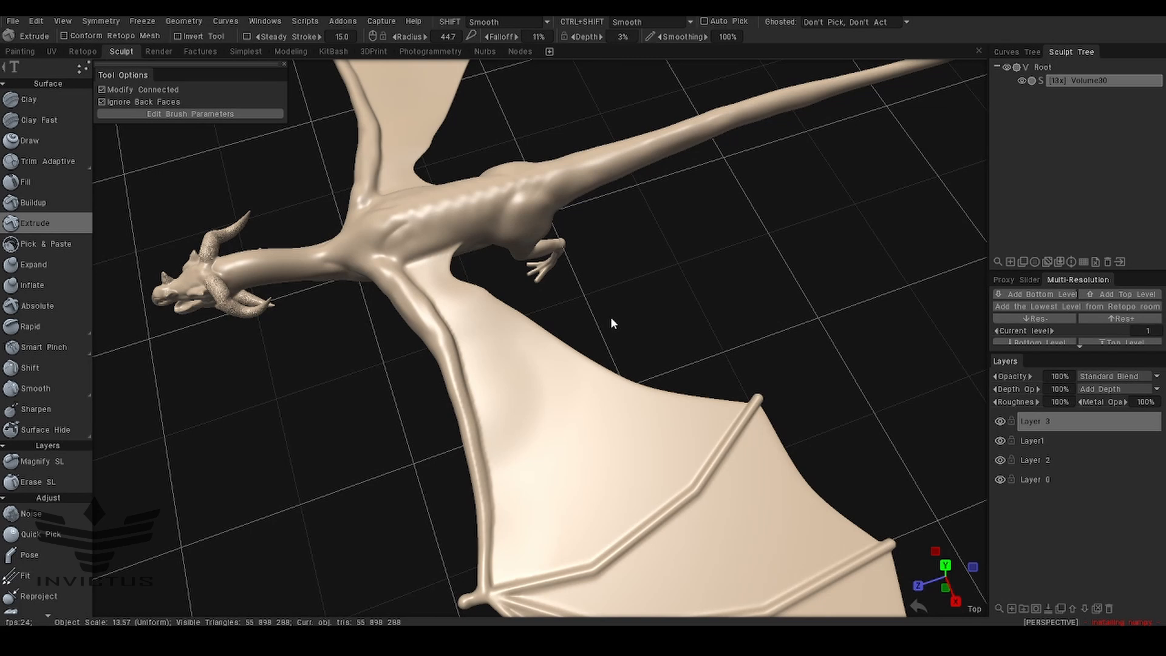
pyautogui.moveTo(612, 323); pyautogui.dragTo(608, 425)
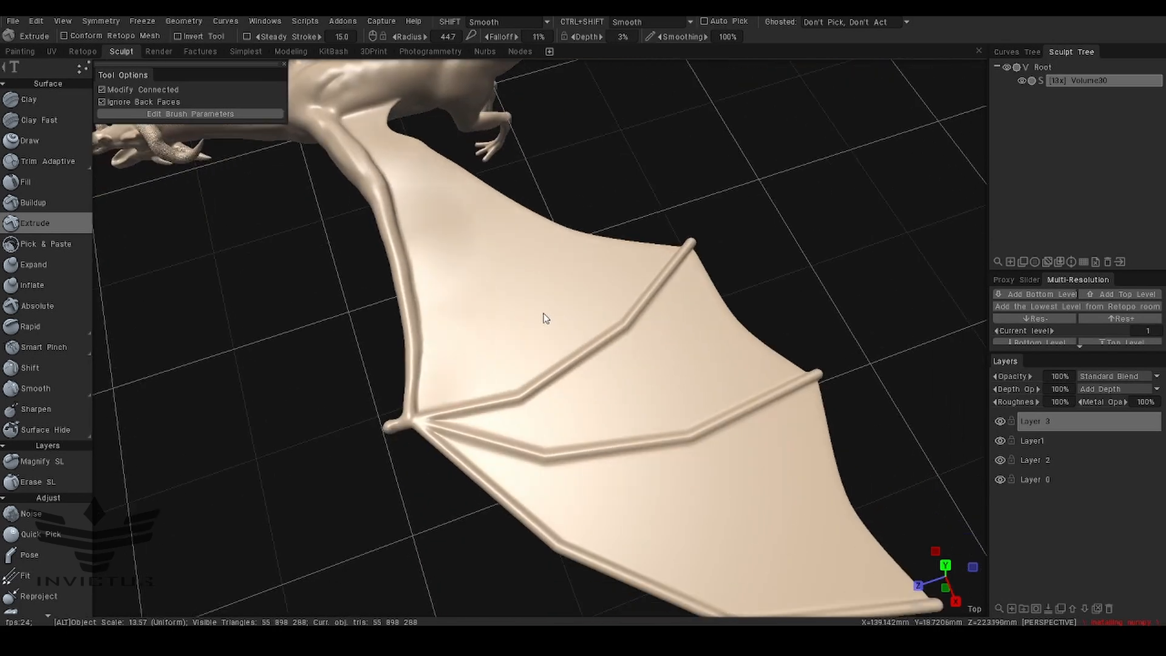
pyautogui.moveTo(486, 395)
pyautogui.keyDown('ctrl'); pyautogui.mouseDown()
pyautogui.moveTo(601, 394)
pyautogui.moveTo(603, 406)
pyautogui.mouseUp(); pyautogui.keyUp('ctrl')
pyautogui.keyDown('ctrl'); pyautogui.moveTo(605, 405); pyautogui.dragTo(701, 404, button='right'); pyautogui.keyUp('ctrl')
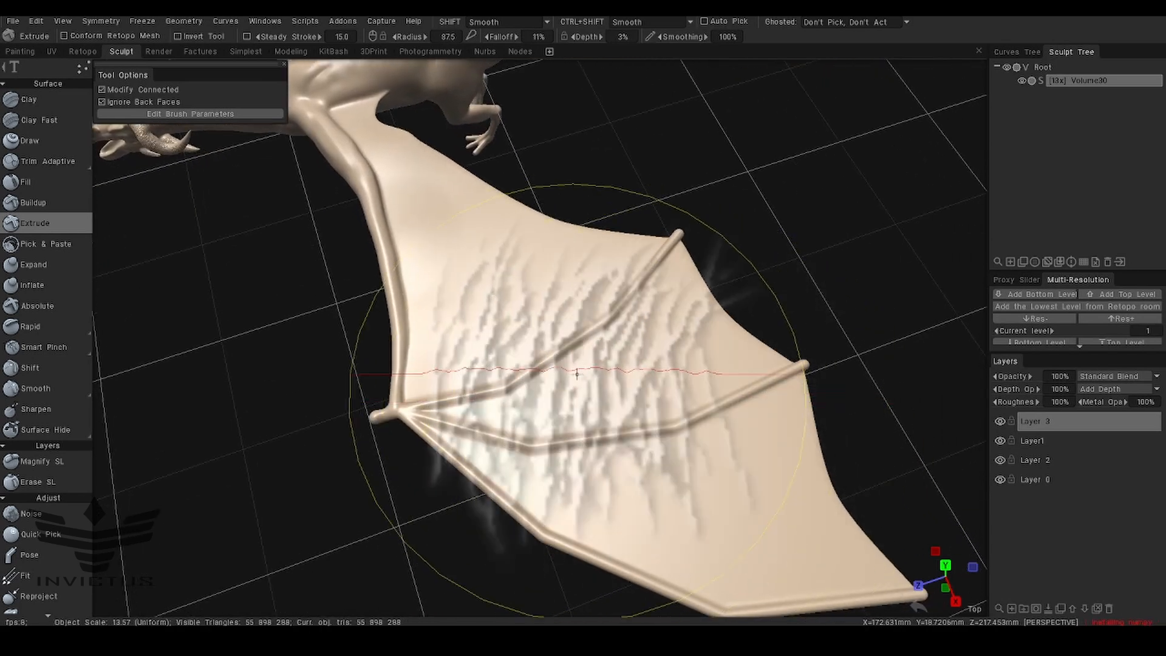